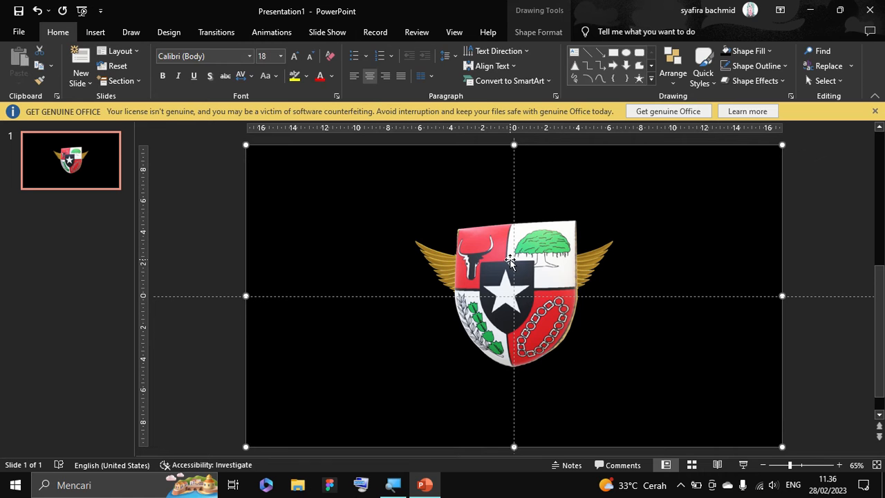
# Move the shield model to the slide's left edge and shrink the golden Garuda model to a tiny size at the slide's centre.
pyautogui.click(512, 255)
pyautogui.moveTo(537, 261); pyautogui.dragTo(241, 236)
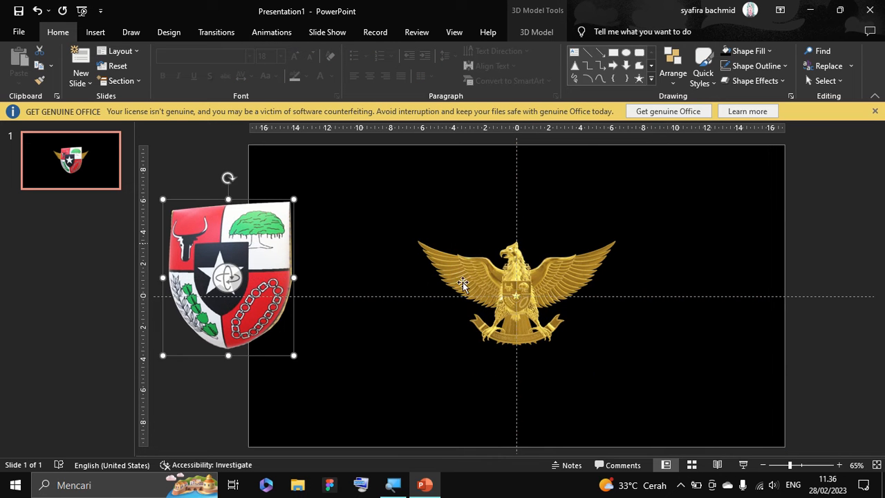
pyautogui.click(460, 283)
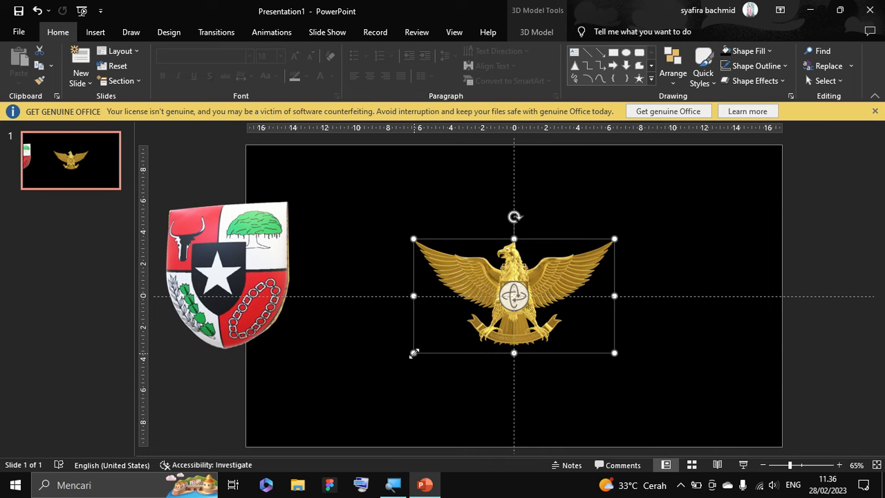
pyautogui.moveTo(413, 353); pyautogui.dragTo(570, 264)
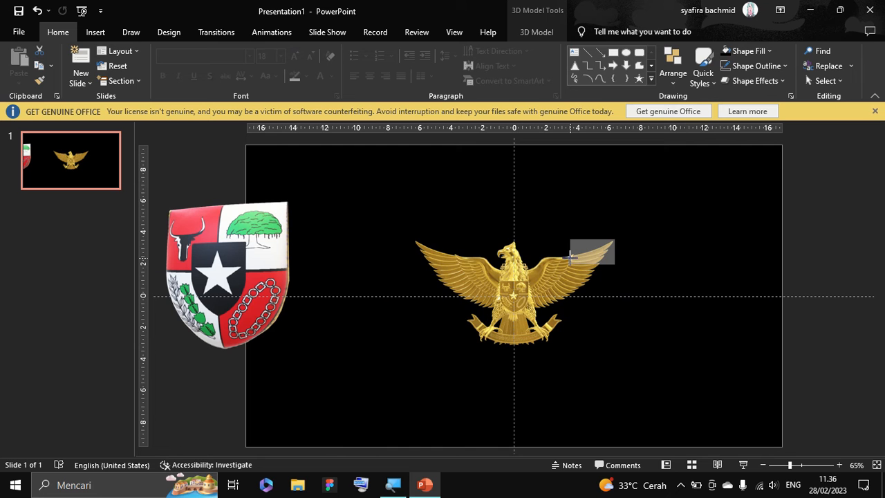
pyautogui.moveTo(609, 238); pyautogui.dragTo(530, 294)
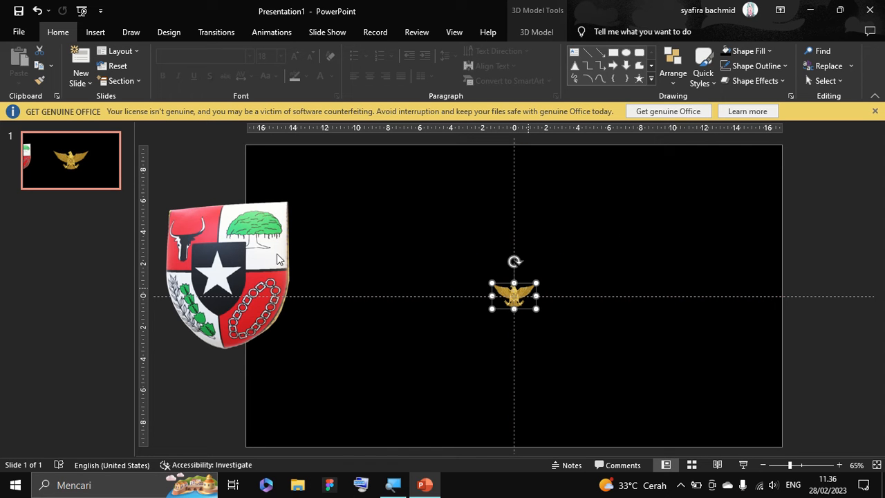
# Scale the shield model down and centre it on the slide so it covers the small Garuda.
pyautogui.click(260, 263)
pyautogui.moveTo(260, 262); pyautogui.dragTo(387, 297)
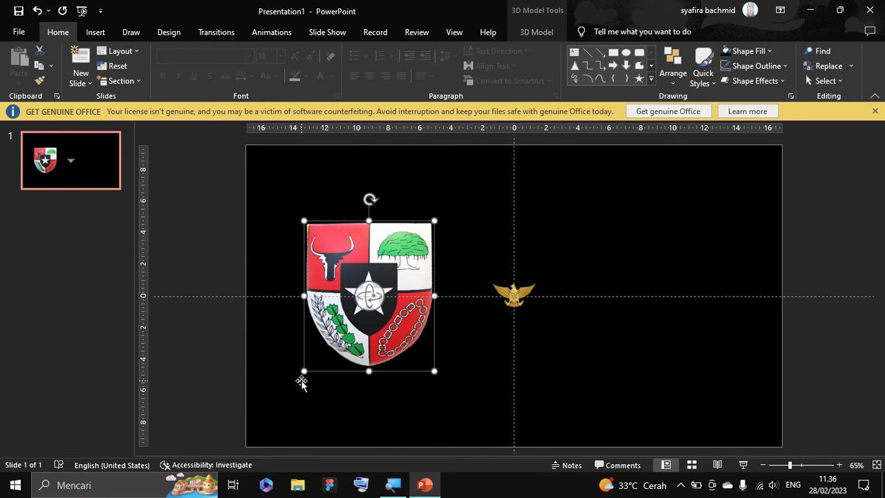
pyautogui.moveTo(304, 371); pyautogui.dragTo(358, 308)
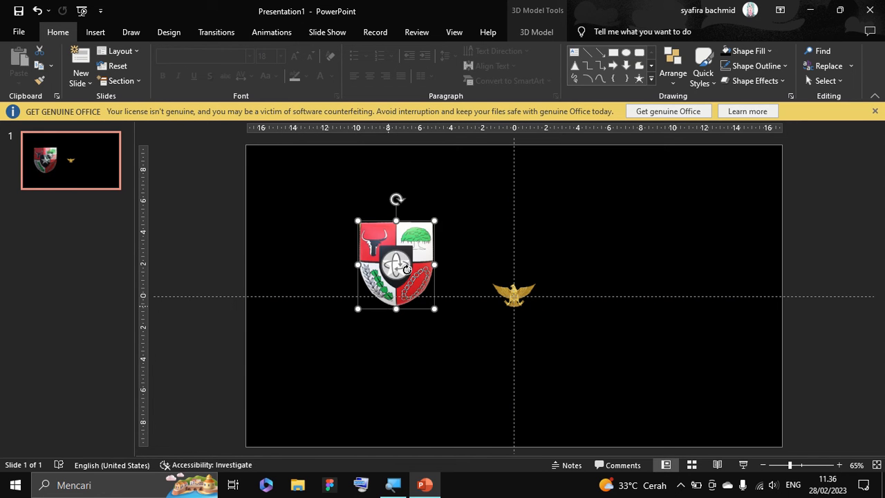
pyautogui.moveTo(424, 231); pyautogui.dragTo(540, 258)
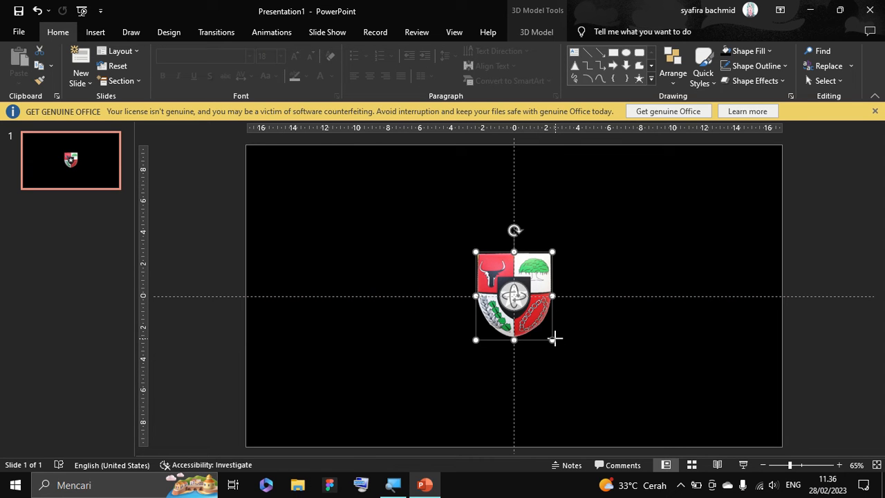
pyautogui.moveTo(555, 338); pyautogui.dragTo(561, 346)
pyautogui.moveTo(543, 295); pyautogui.dragTo(538, 287)
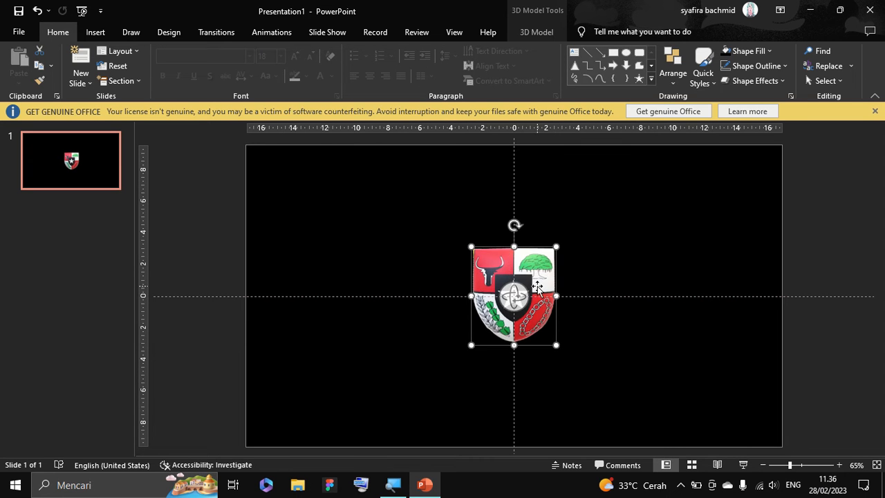
# Insert a text box left of the shield containing "GARUDA PANCASILA".
pyautogui.click(95, 35)
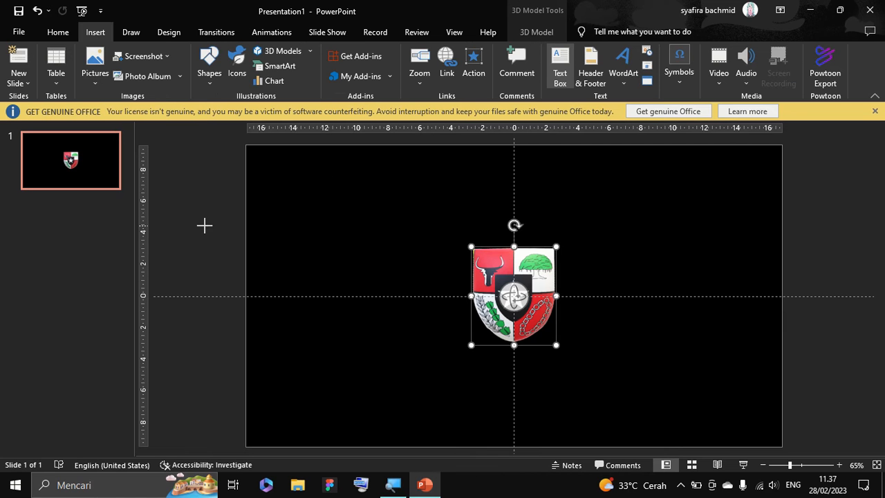
pyautogui.click(205, 225)
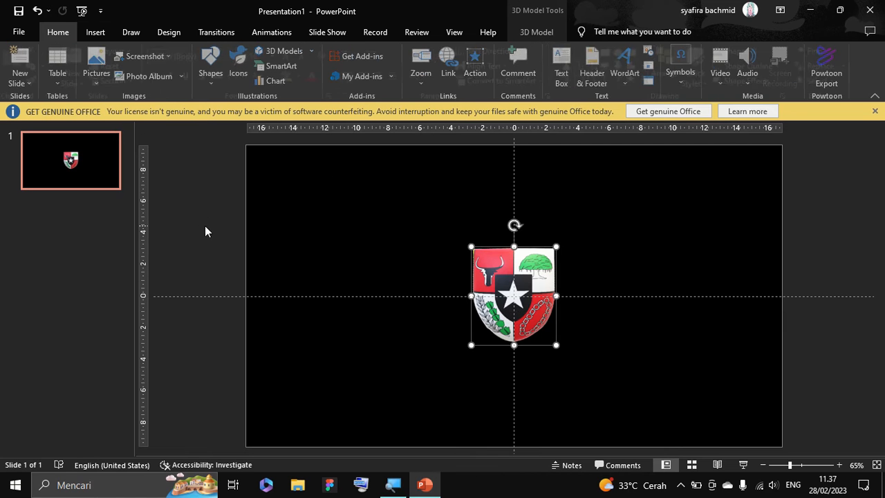
pyautogui.moveTo(214, 239); pyautogui.dragTo(442, 345)
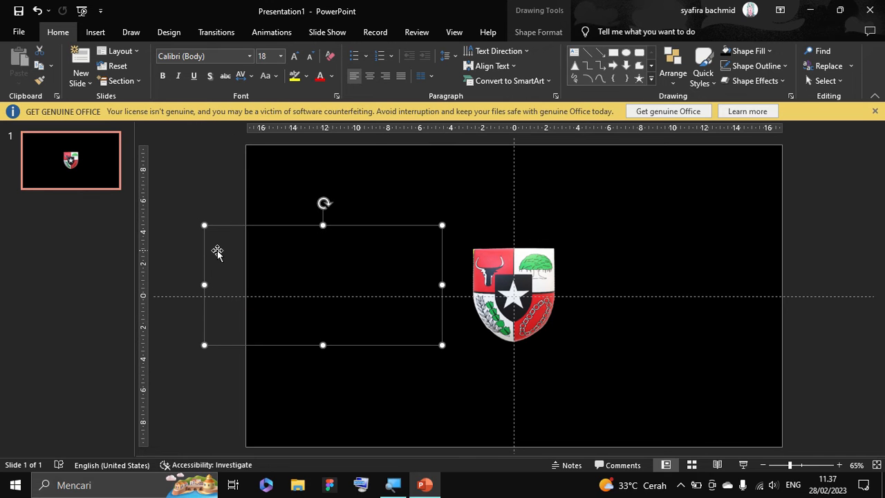
pyautogui.click(217, 252)
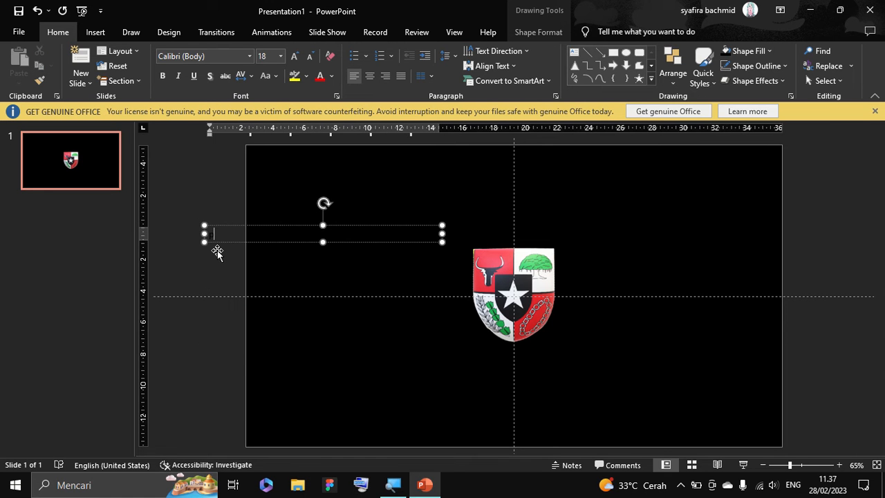
pyautogui.write('GARUDA')
# Set all of the title text to Arial Black at size 32.
pyautogui.hotkey('ctrl', 'a')
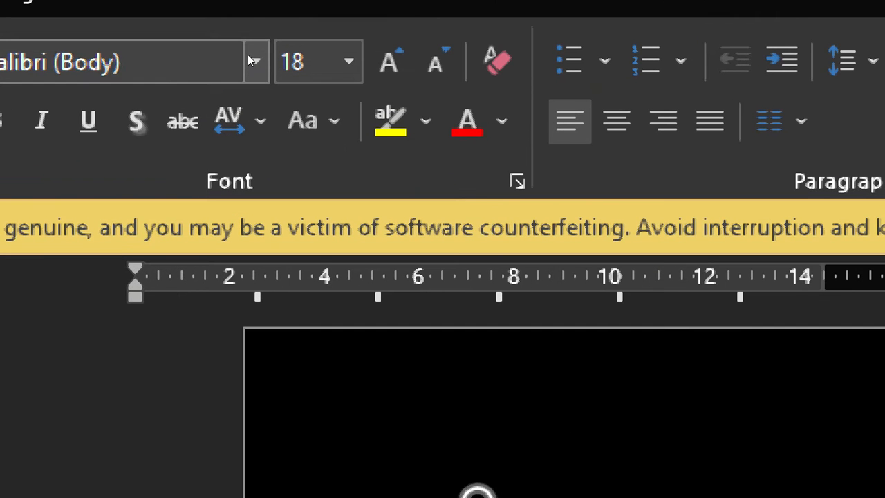
pyautogui.click(249, 56)
pyautogui.click(250, 56)
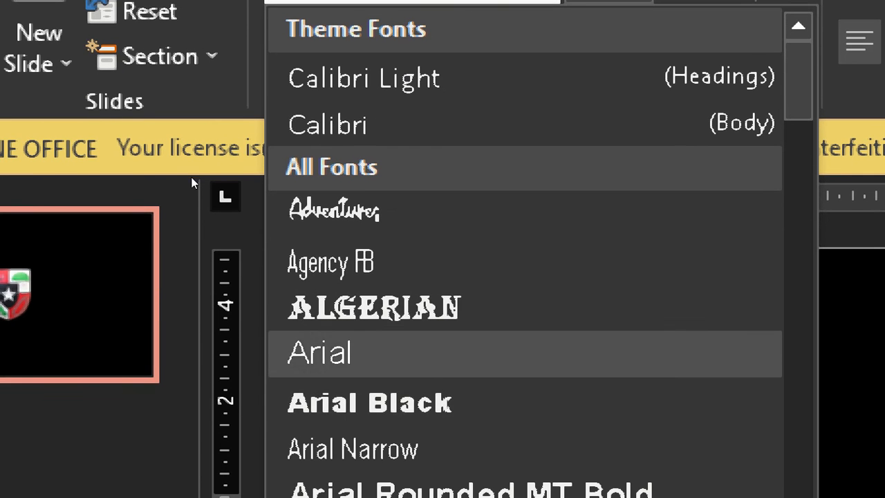
pyautogui.click(369, 482)
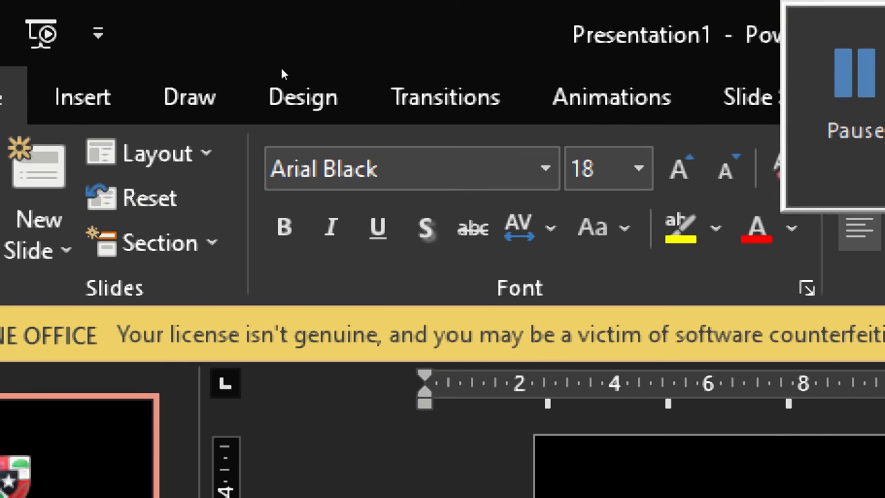
pyautogui.click(282, 54)
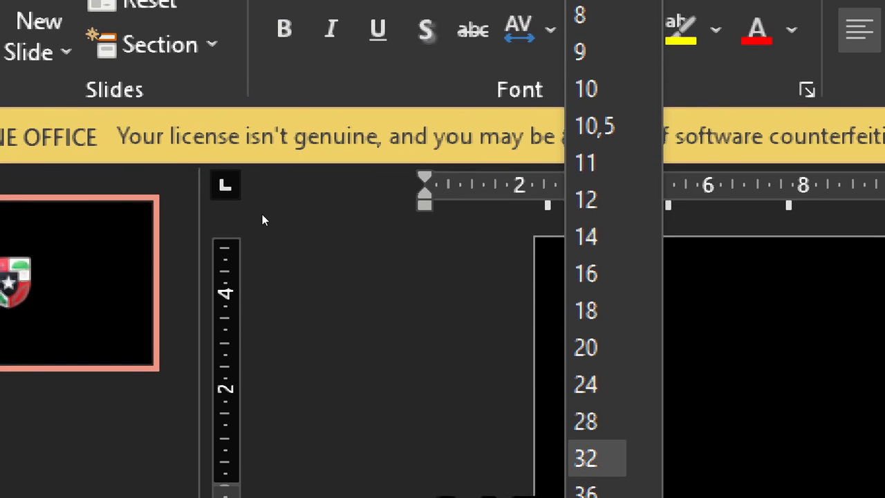
pyautogui.click(262, 214)
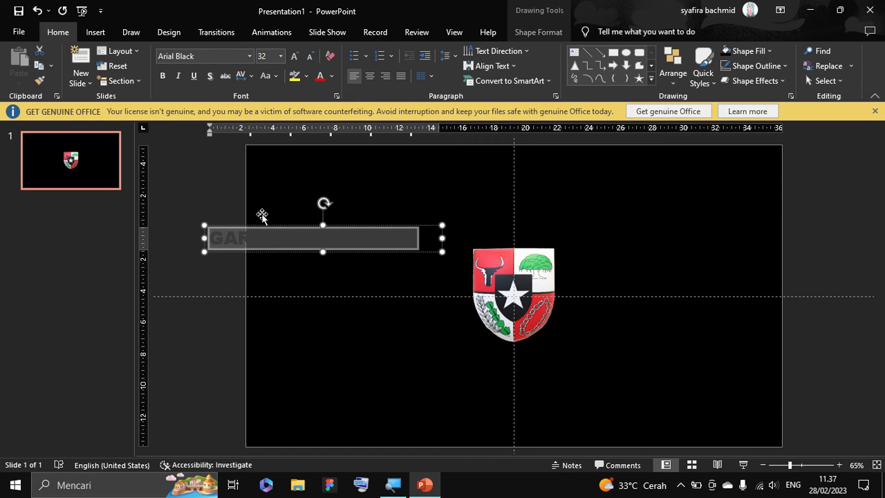
# Place the title text box above the shield and colour all its text red.
pyautogui.moveTo(345, 225); pyautogui.dragTo(558, 178)
pyautogui.click(603, 187)
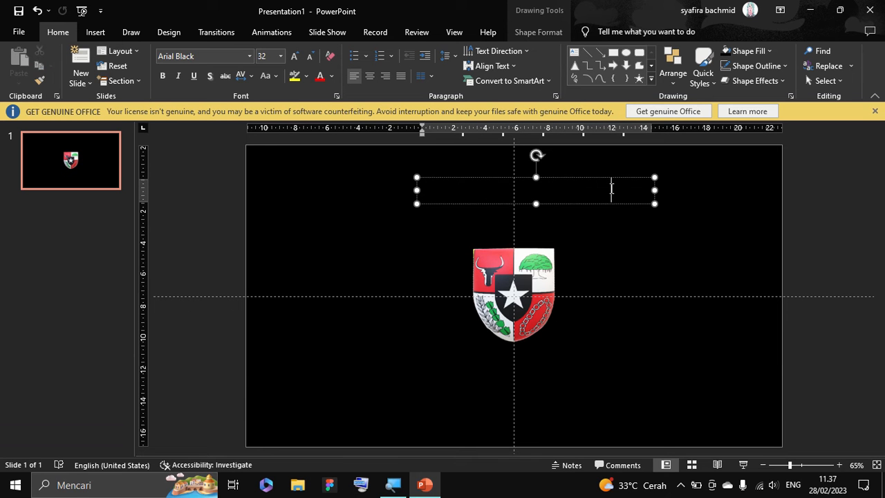
pyautogui.hotkey('ctrl', 'a')
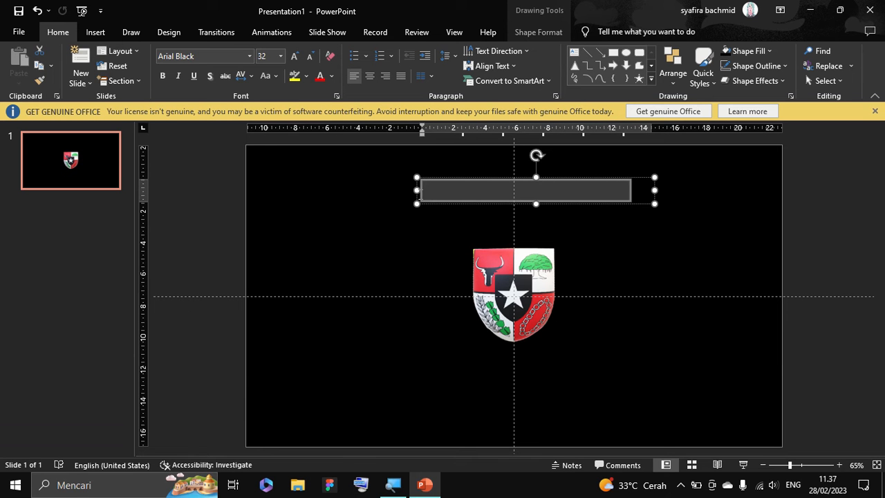
pyautogui.click(320, 76)
pyautogui.click(570, 191)
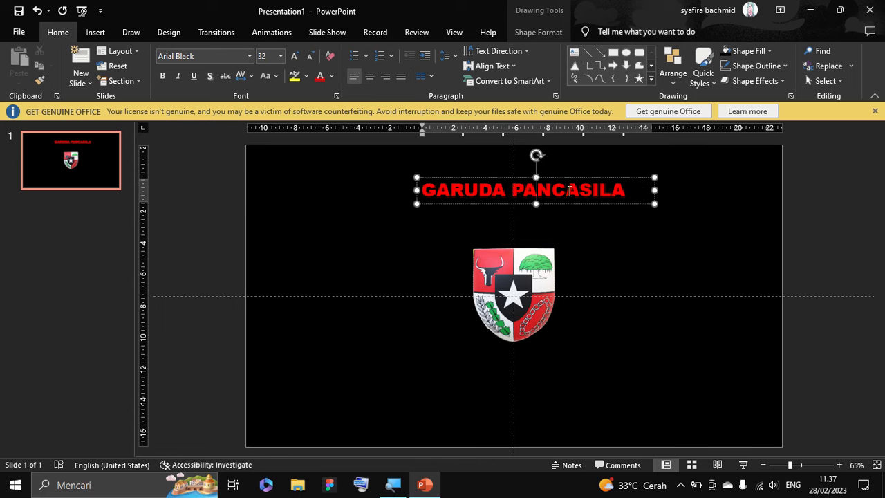
# Colour only the word "PANCASILA" in the title white.
pyautogui.click(639, 191)
pyautogui.click(620, 191)
pyautogui.doubleClick(610, 191)
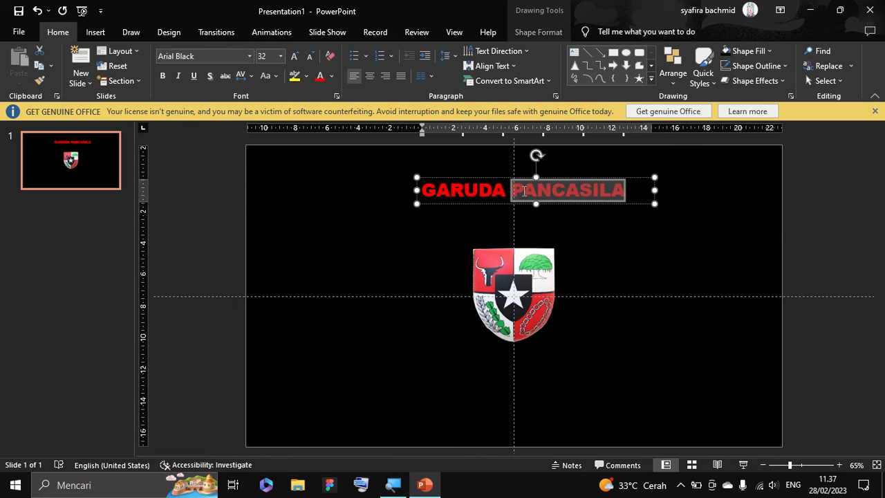
pyautogui.click(331, 76)
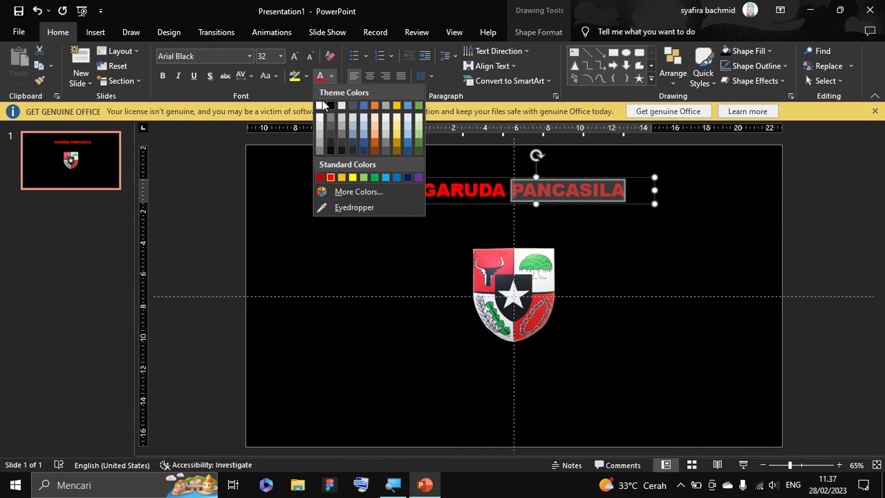
pyautogui.click(322, 104)
pyautogui.click(224, 192)
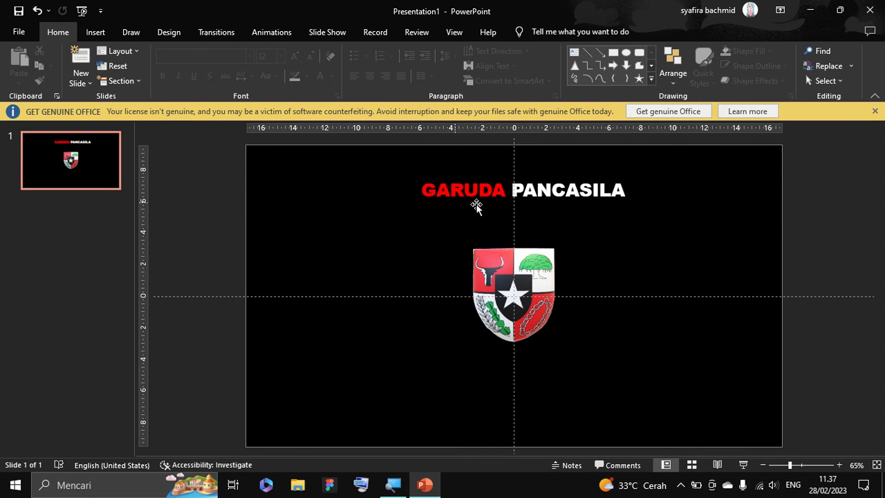
# Duplicate the title text box and place one copy over the upper part of the shield.
pyautogui.click(492, 193)
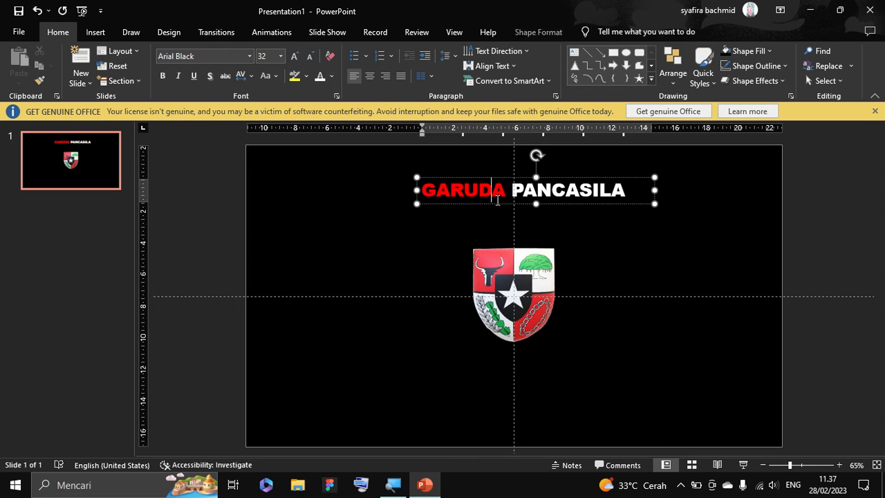
pyautogui.click(598, 175)
pyautogui.click(592, 184)
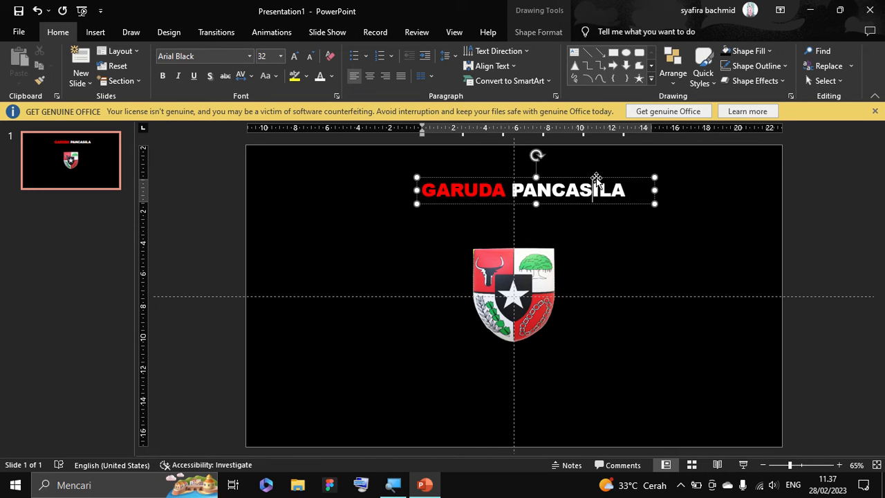
pyautogui.click(596, 178)
pyautogui.hotkey('ctrl', 'c')
pyautogui.hotkey('ctrl', 'v')
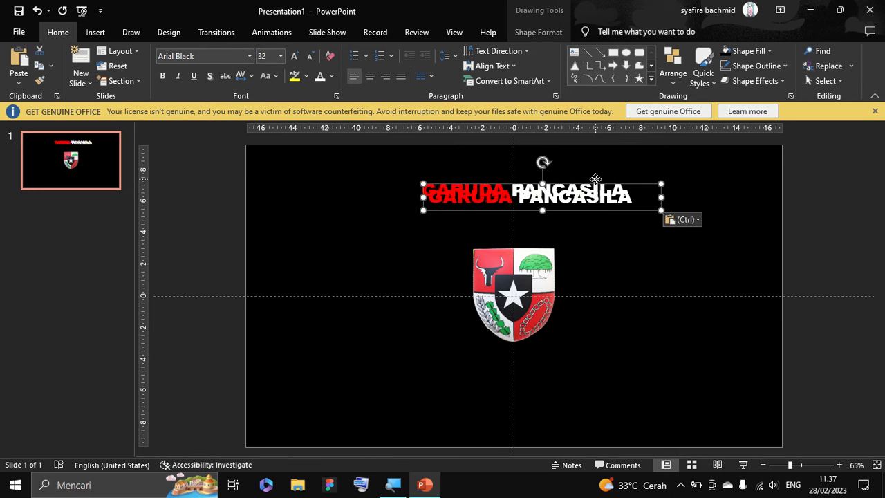
pyautogui.click(595, 179)
pyautogui.moveTo(633, 177); pyautogui.dragTo(625, 254)
# Reposition the upper title text box slightly to the left so it sits above the shield.
pyautogui.click(632, 182)
pyautogui.moveTo(633, 179); pyautogui.dragTo(611, 173)
pyautogui.hotkey('ctrl', 'z')
pyautogui.click(607, 199)
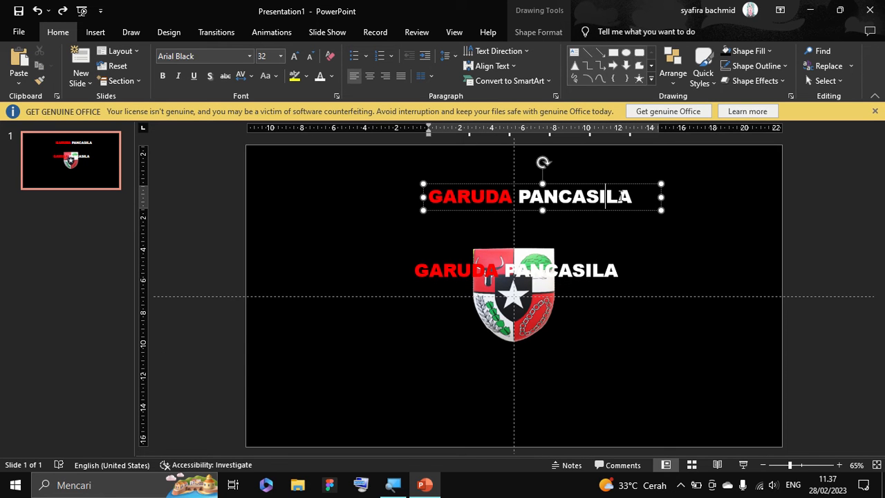
pyautogui.moveTo(625, 187); pyautogui.dragTo(618, 184)
# Colour all the text of the copy over the shield white and set its font to Adventures.
pyautogui.click(574, 271)
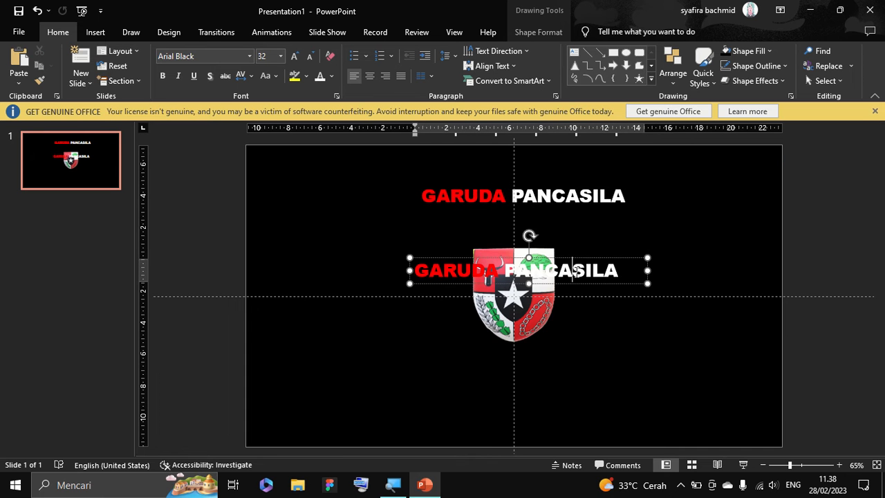
pyautogui.hotkey('ctrl', 'a')
pyautogui.click(320, 78)
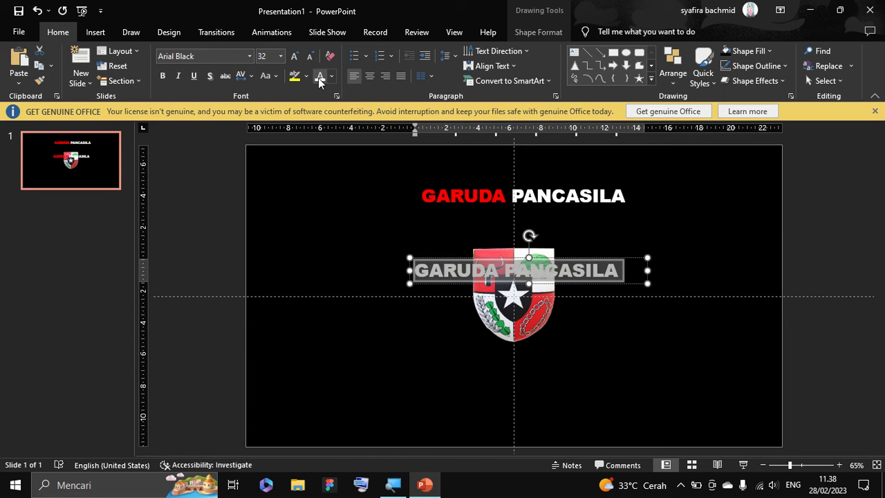
pyautogui.click(249, 56)
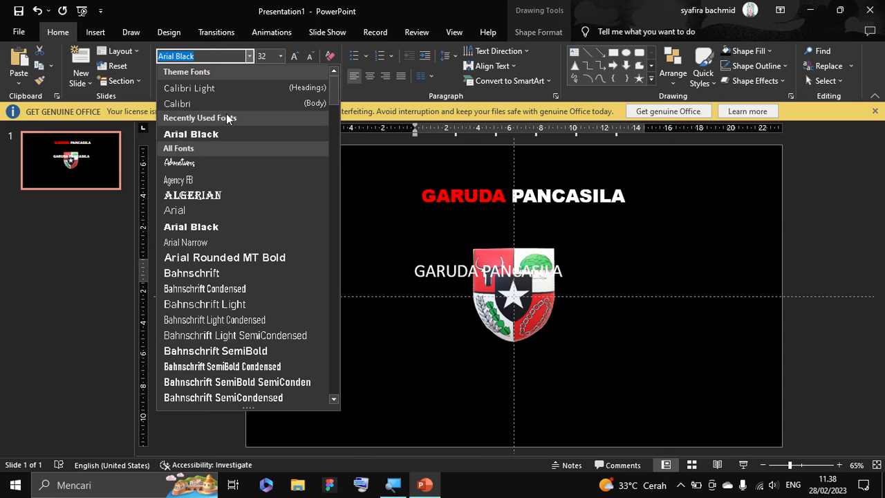
pyautogui.click(226, 160)
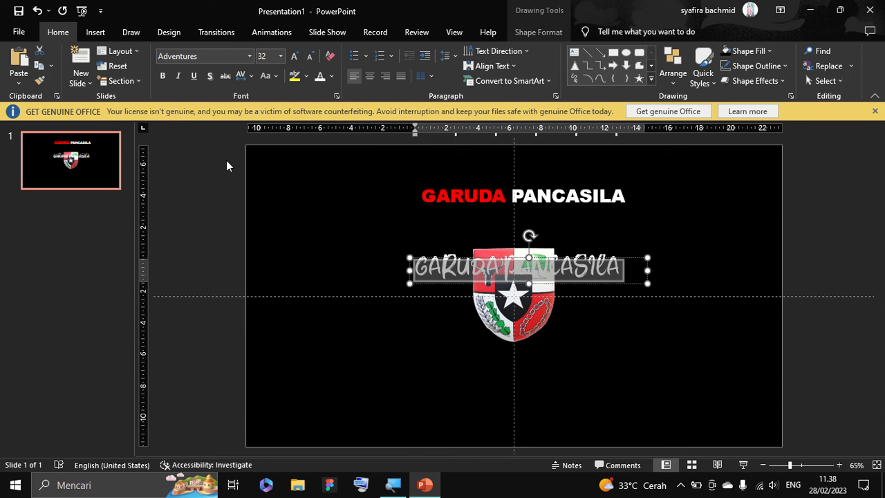
# Replace the text in the copy over the shield with "Tidak Diketahui".
pyautogui.write('ARDFASFCA')
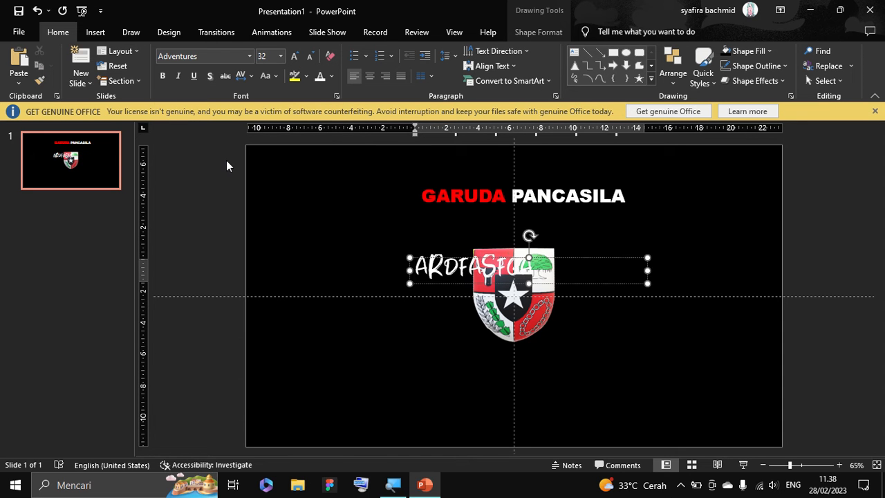
pyautogui.press('BackSpace')
pyautogui.press('BackSpace')
pyautogui.press('BackSpace')
pyautogui.press('BackSpace')
pyautogui.press('BackSpace')
pyautogui.press('BackSpace')
pyautogui.press('BackSpace')
pyautogui.press('BackSpace')
pyautogui.press('BackSpace')
pyautogui.write('T')
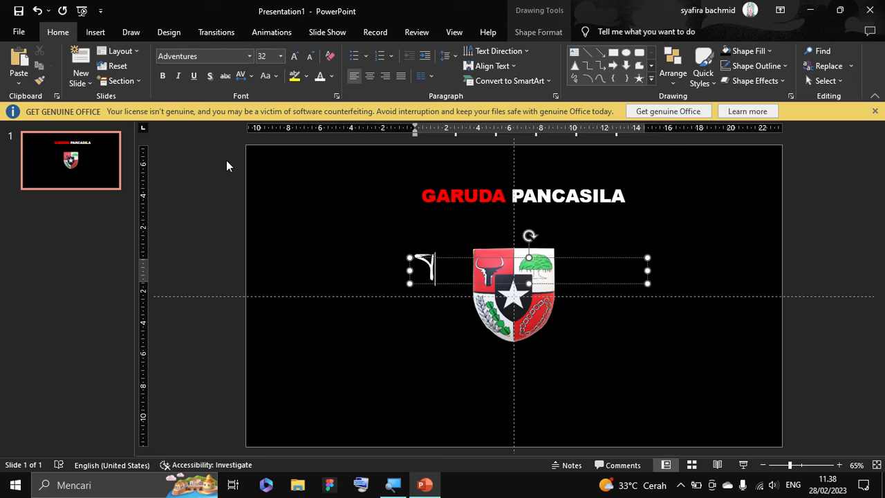
pyautogui.write('idak')
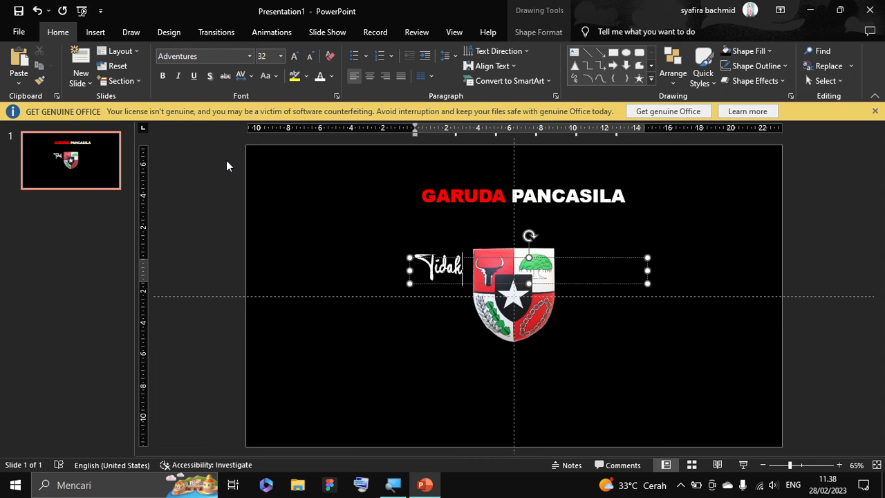
pyautogui.write(' Diketahui')
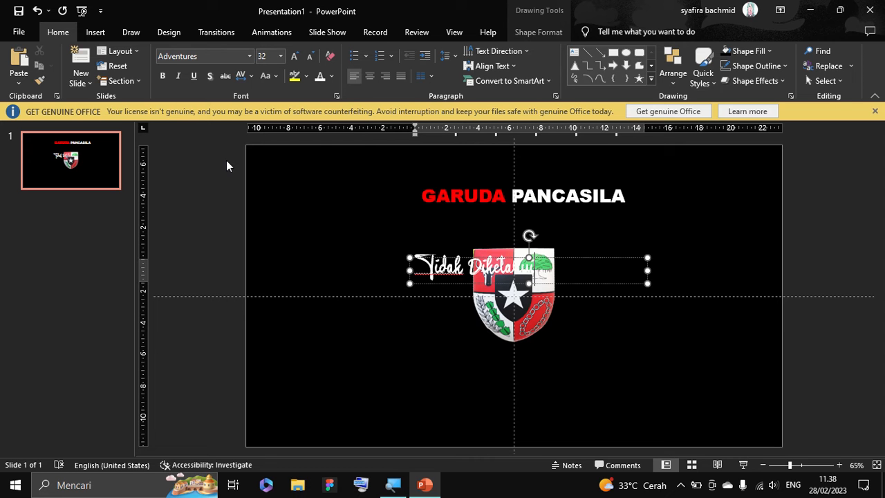
# Set the "Tidak Diketahui" text to 18 pt.
pyautogui.hotkey('ctrl', 'a')
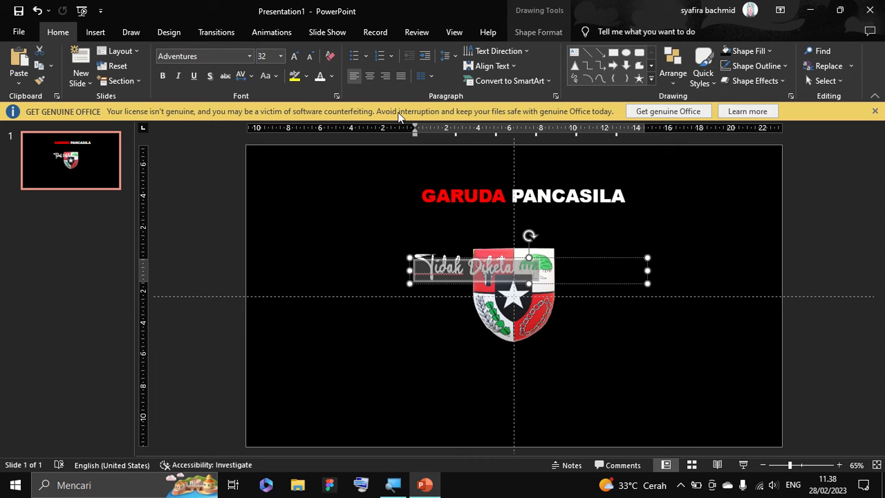
pyautogui.click(282, 57)
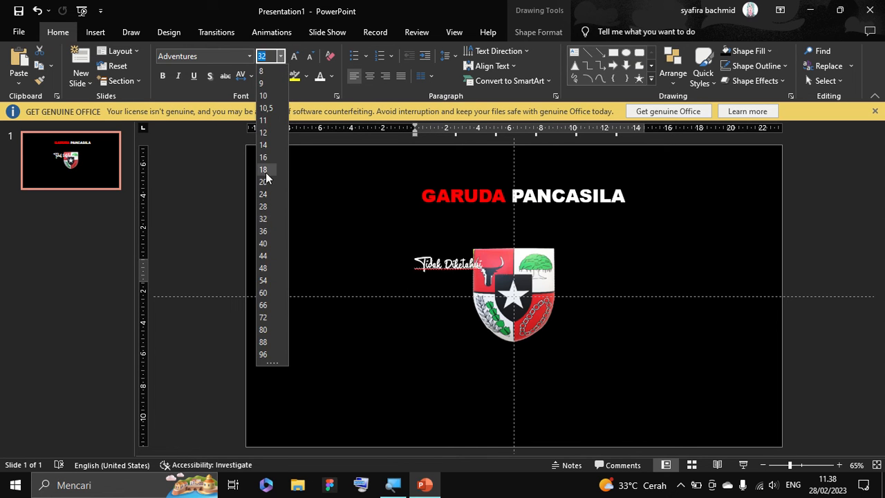
pyautogui.click(267, 179)
# Move the "Tidak Diketahui" text box below the shield near the slide's lower edge and narrow it to fit its text.
pyautogui.moveTo(486, 260); pyautogui.dragTo(553, 418)
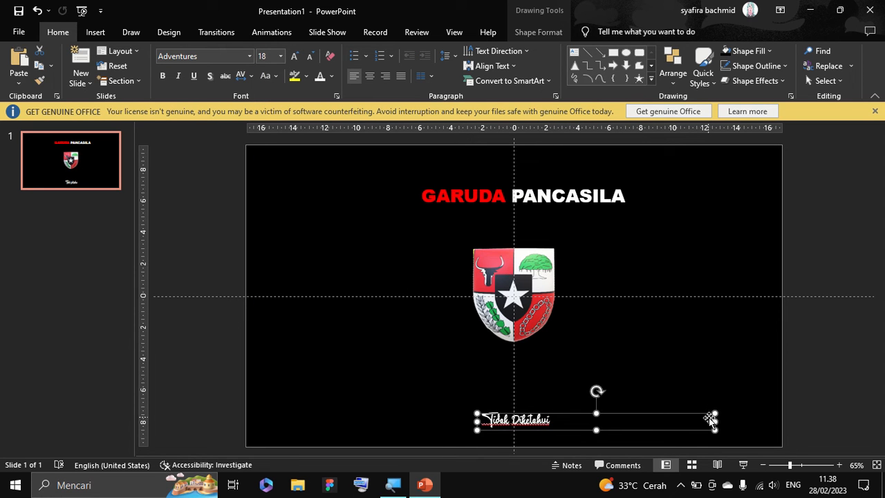
pyautogui.moveTo(712, 421); pyautogui.dragTo(564, 422)
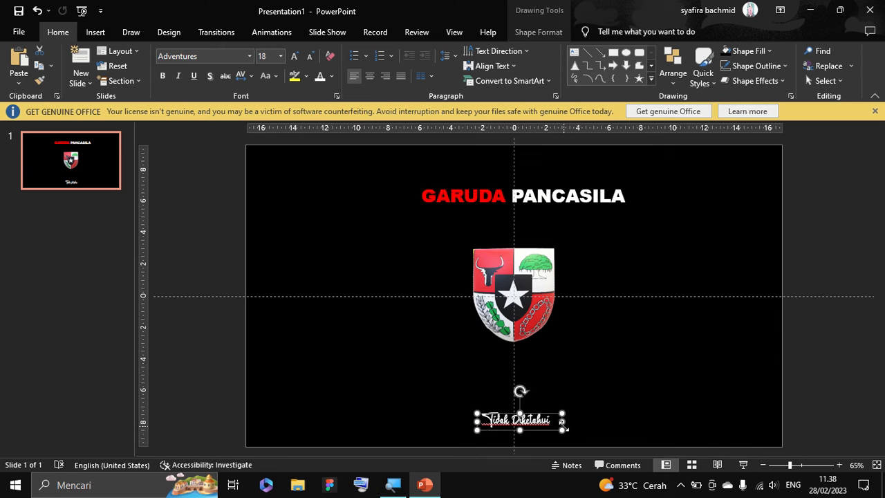
pyautogui.click(804, 338)
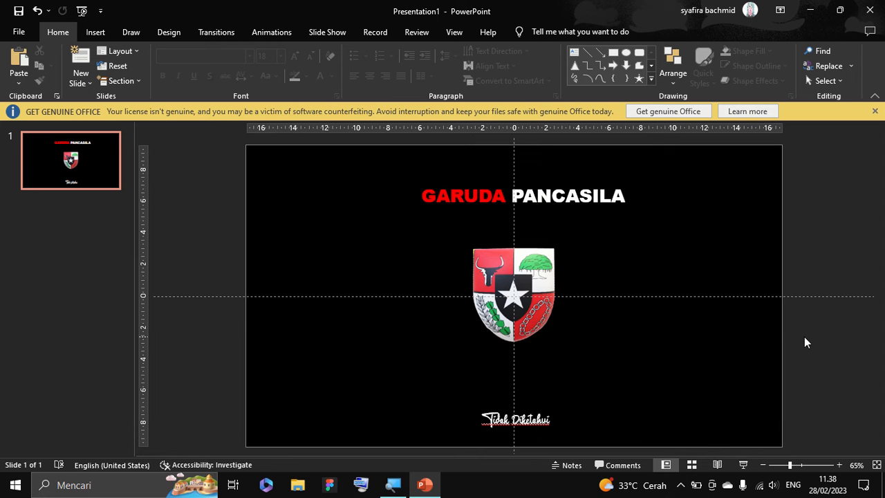
# Duplicate the slide and, on the copy, move the shield model aside so it straddles the slide's left edge.
pyautogui.rightClick(79, 168)
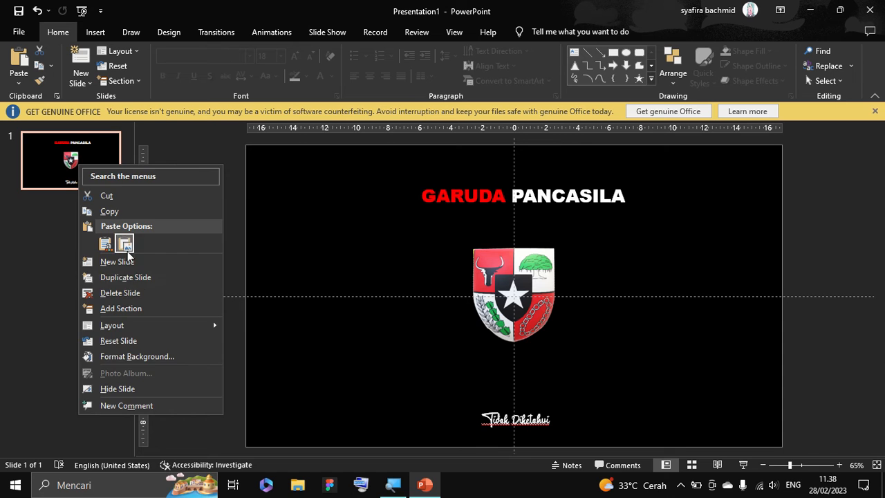
pyautogui.click(140, 281)
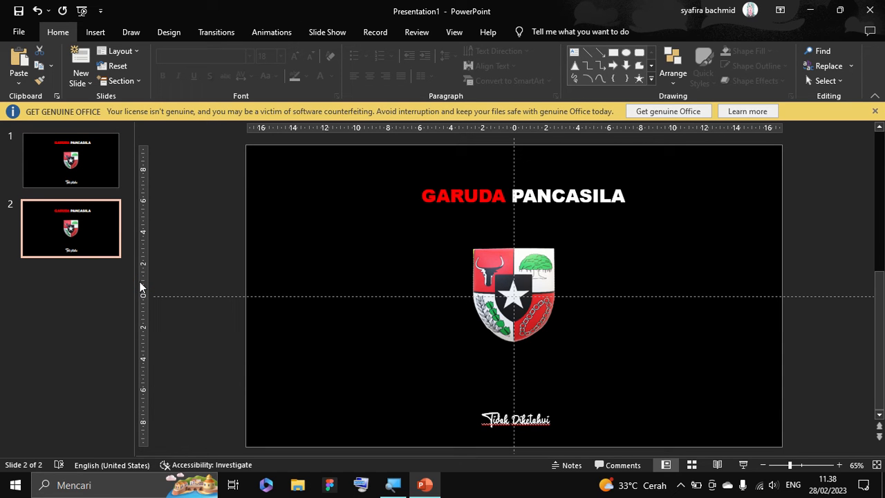
pyautogui.moveTo(523, 308); pyautogui.dragTo(260, 341)
# Enlarge the small golden eagle model to about five times its width and centre it between the title and the subtitle.
pyautogui.click(532, 304)
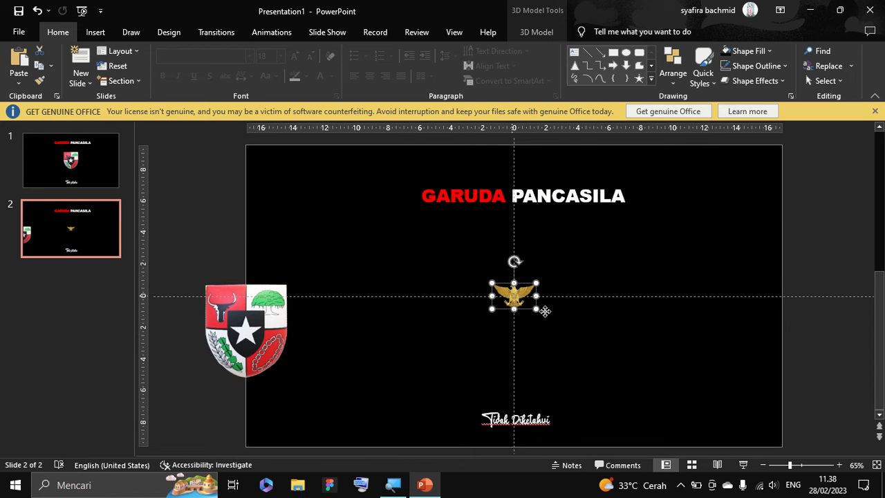
pyautogui.moveTo(537, 310); pyautogui.dragTo(681, 405)
pyautogui.moveTo(614, 335); pyautogui.dragTo(553, 278)
pyautogui.hotkey('ctrl', 'z')
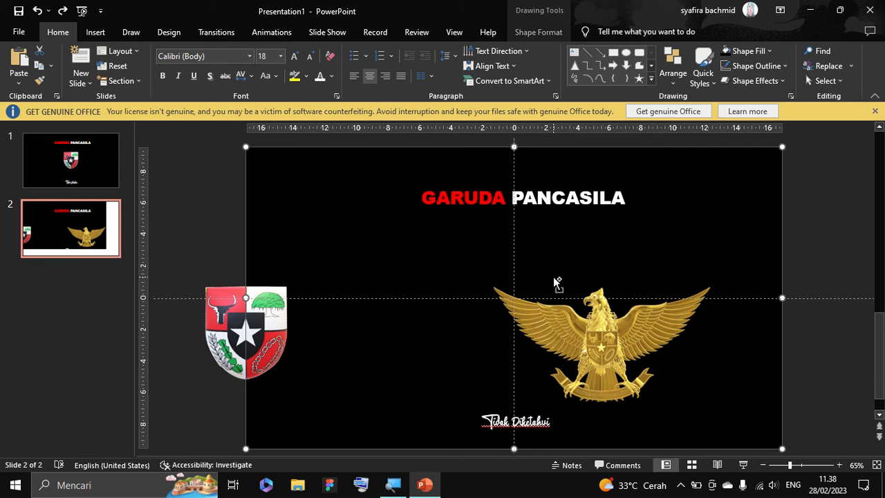
pyautogui.click(598, 320)
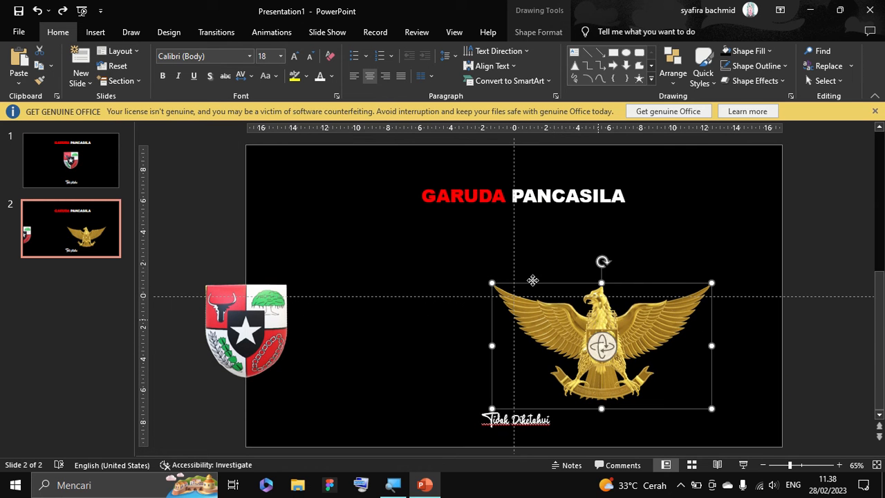
pyautogui.moveTo(532, 280); pyautogui.dragTo(445, 238)
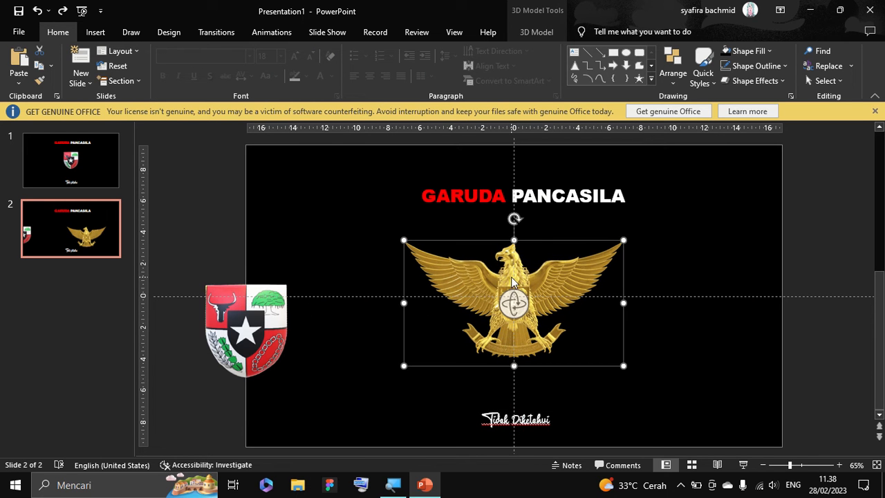
# Shrink the shield model and place it on the eagle's chest, covering the eagle's own shield.
pyautogui.click(257, 331)
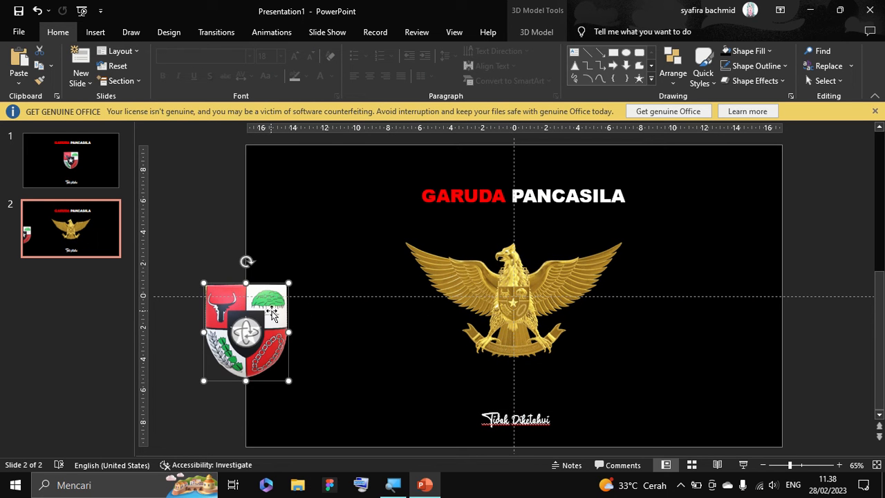
pyautogui.moveTo(326, 300); pyautogui.dragTo(510, 313)
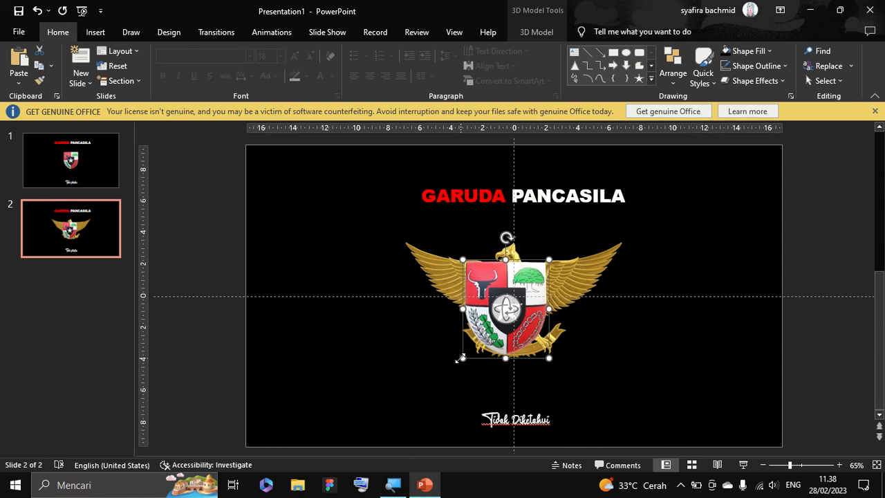
pyautogui.moveTo(460, 356); pyautogui.dragTo(513, 300)
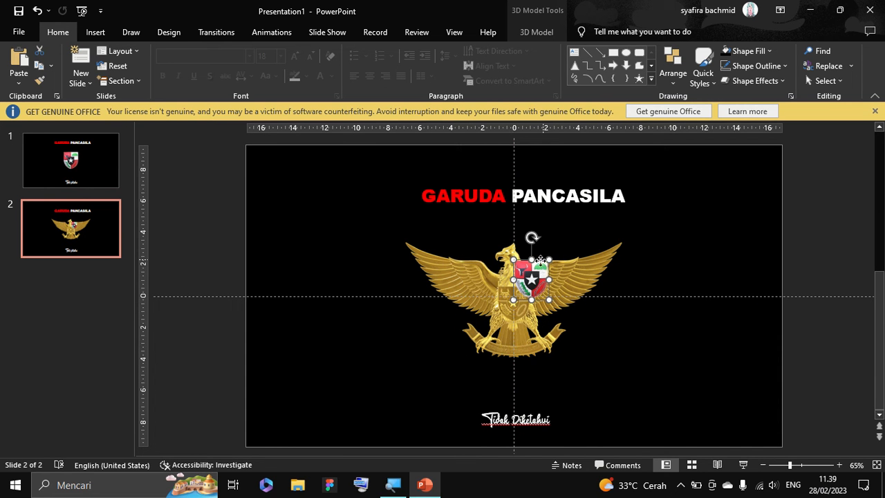
pyautogui.moveTo(537, 276); pyautogui.dragTo(525, 278)
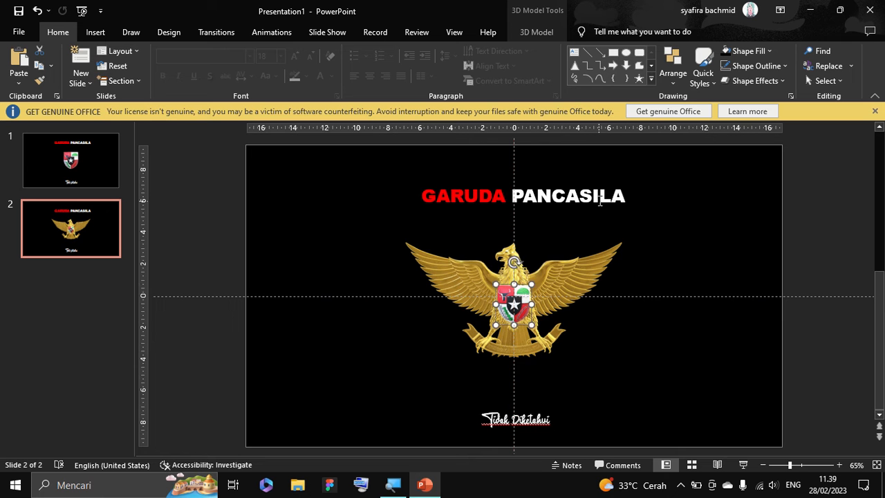
# Set the "GARUDA PANCASILA" title to 18 pt, then narrow its box and move it to the slide's upper left corner.
pyautogui.click(599, 198)
pyautogui.tripleClick(613, 199)
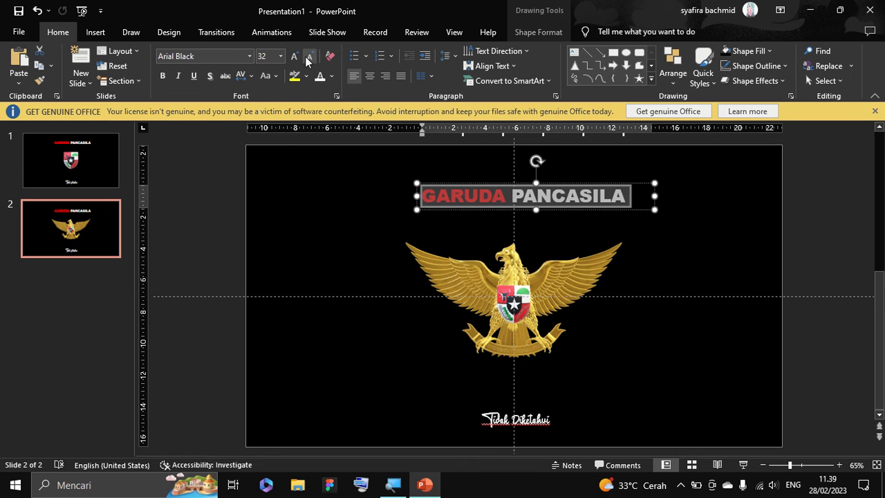
pyautogui.click(280, 56)
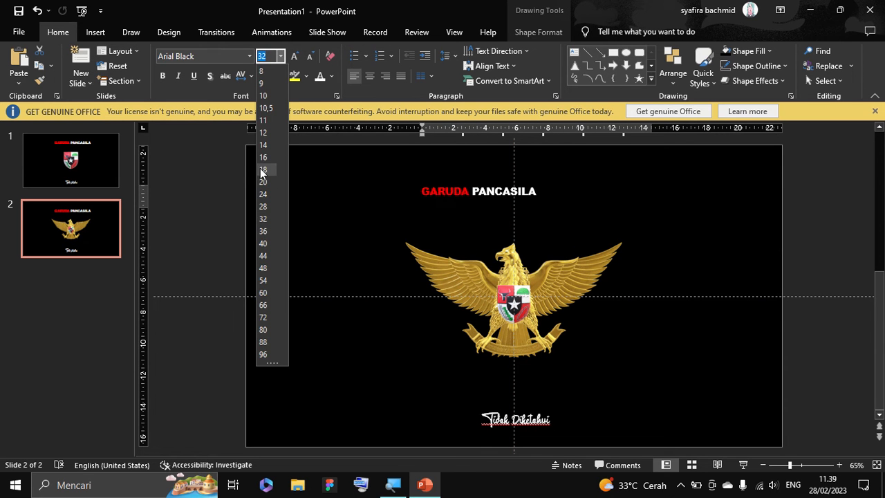
pyautogui.click(263, 170)
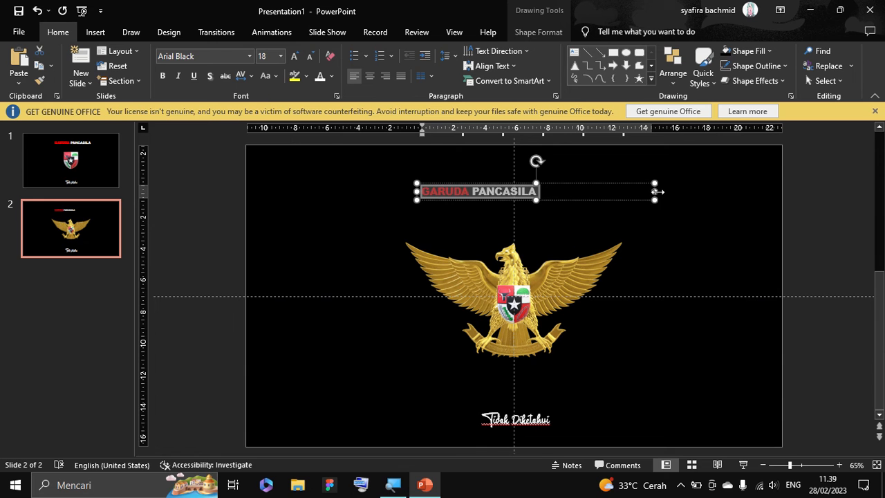
pyautogui.moveTo(657, 192); pyautogui.dragTo(380, 155)
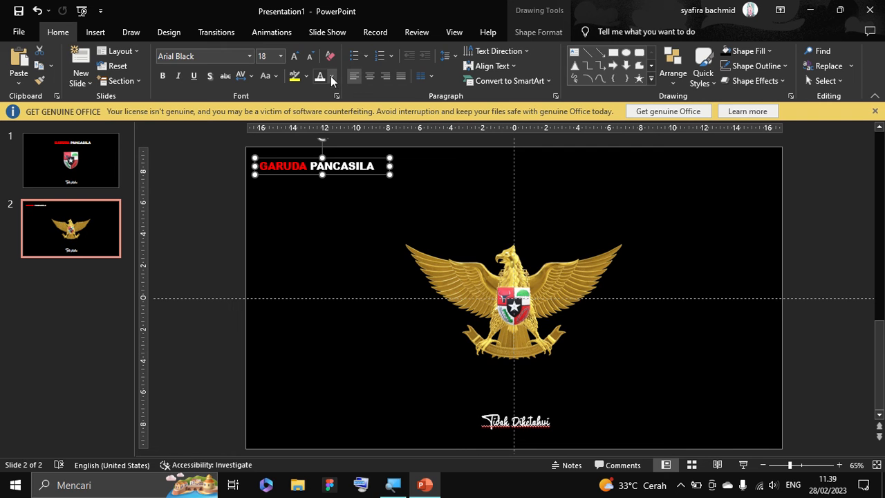
# Draw a rounded rectangle about 6.64 by 2.21 cm over the subtitle below the eagle and round its ends fully.
pyautogui.click(96, 33)
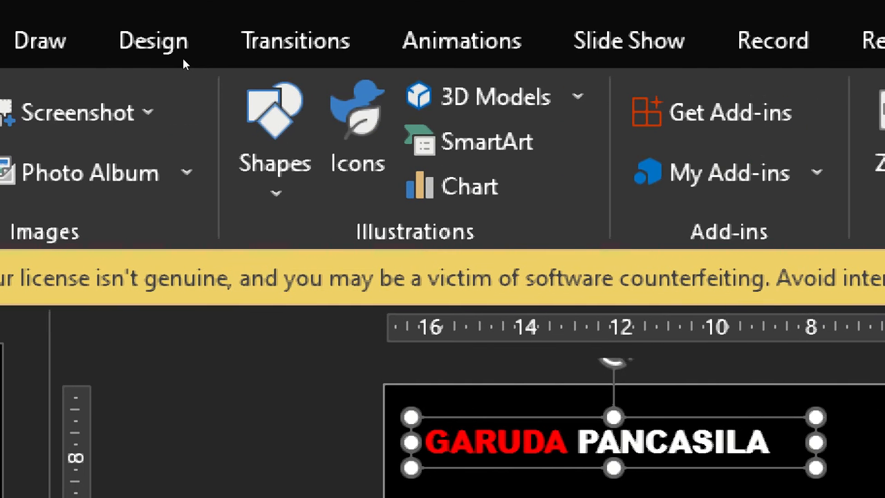
pyautogui.click(241, 95)
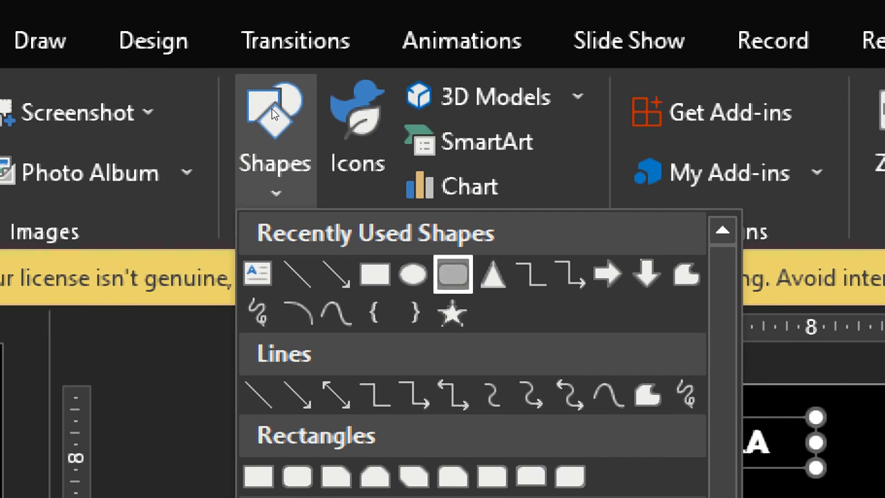
pyautogui.click(272, 109)
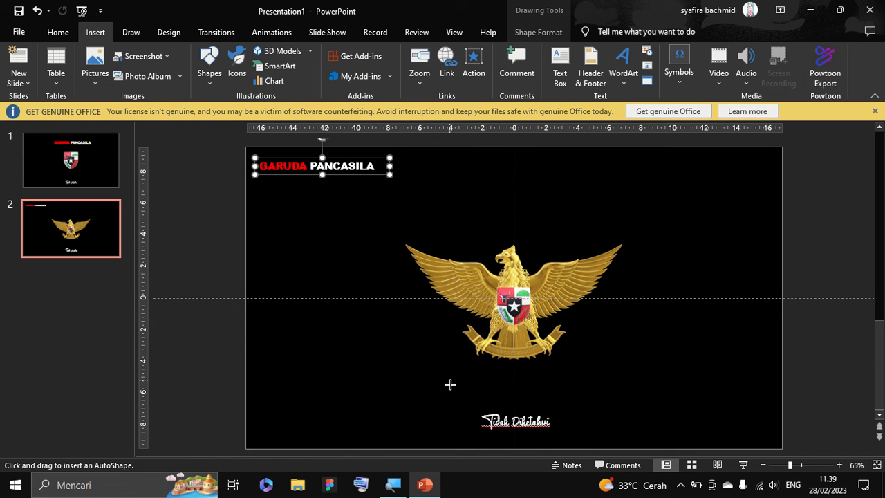
pyautogui.moveTo(465, 402); pyautogui.dragTo(570, 436)
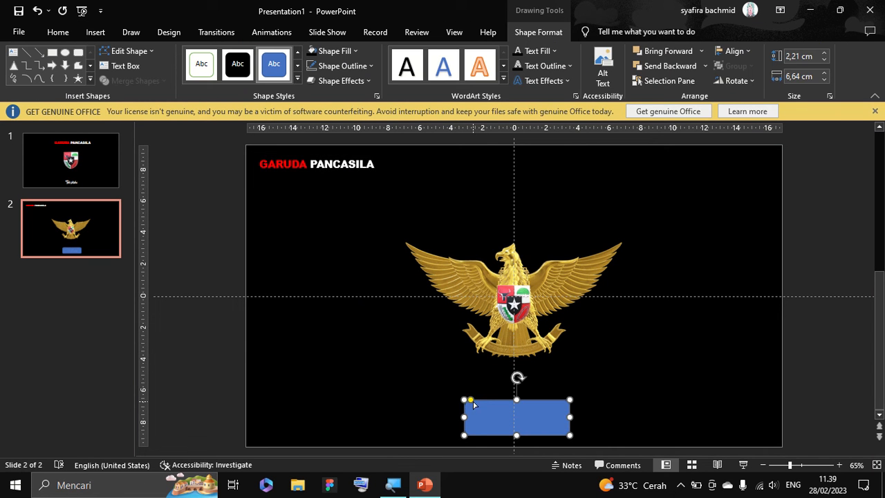
pyautogui.moveTo(473, 401); pyautogui.dragTo(495, 404)
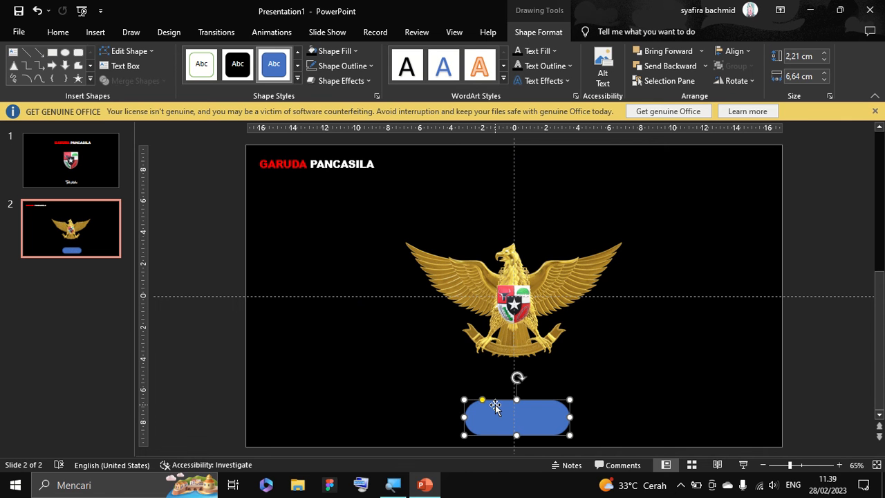
# Remove the rounded rectangle's outline and fill it with red.
pyautogui.click(364, 66)
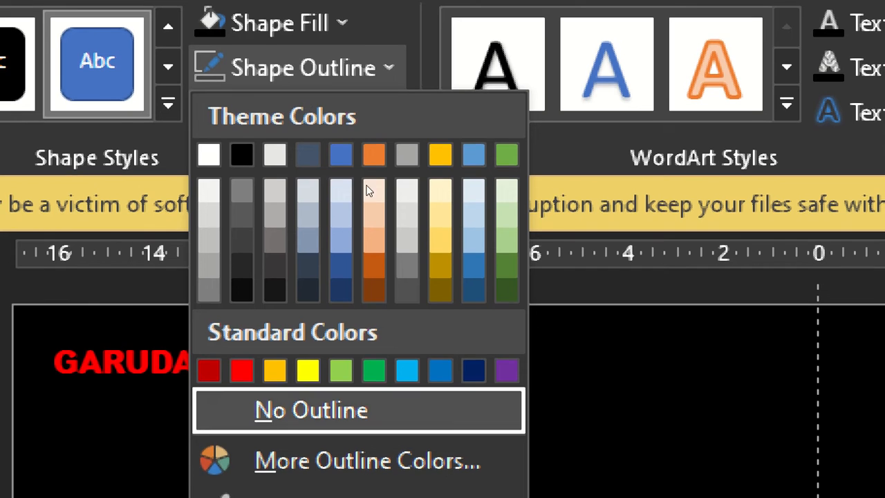
pyautogui.click(311, 412)
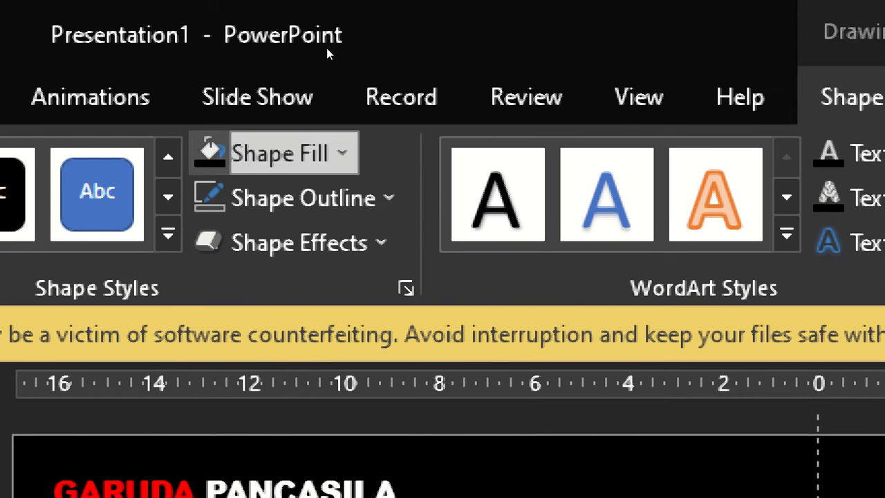
pyautogui.click(331, 153)
pyautogui.click(239, 455)
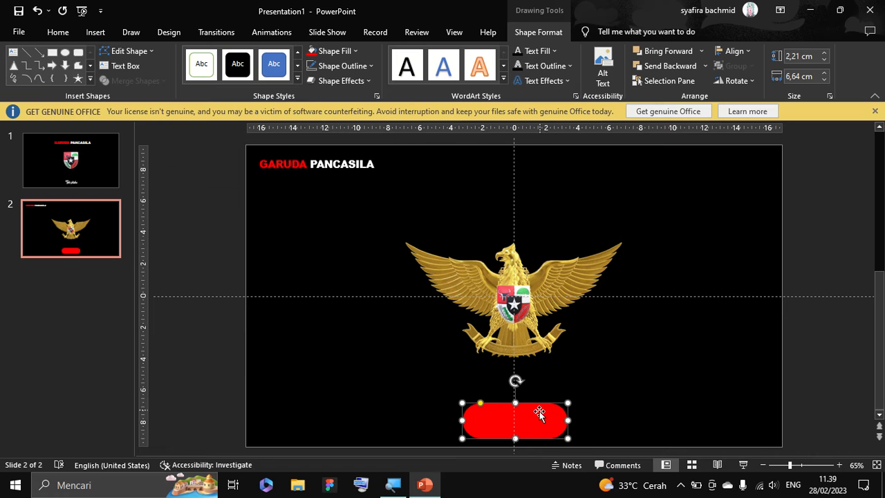
# Send the red rounded rectangle one level backward and move it left to uncover part of the subtitle.
pyautogui.rightClick(539, 411)
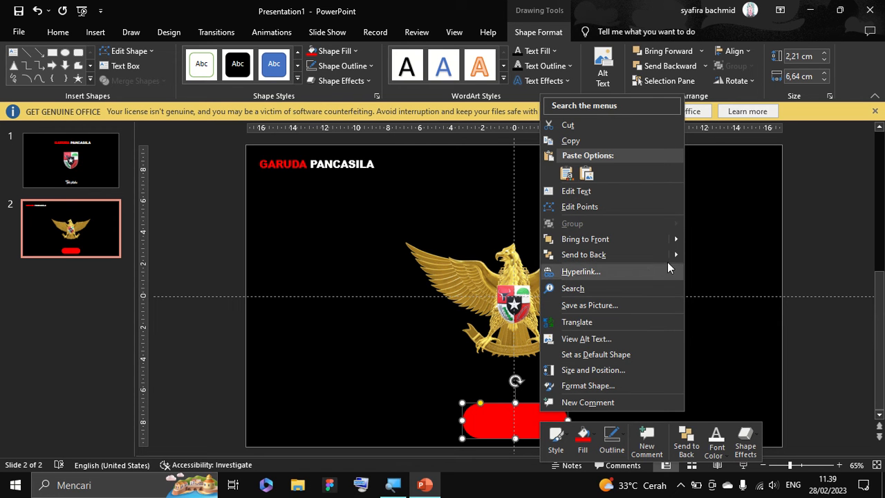
pyautogui.moveTo(675, 255)
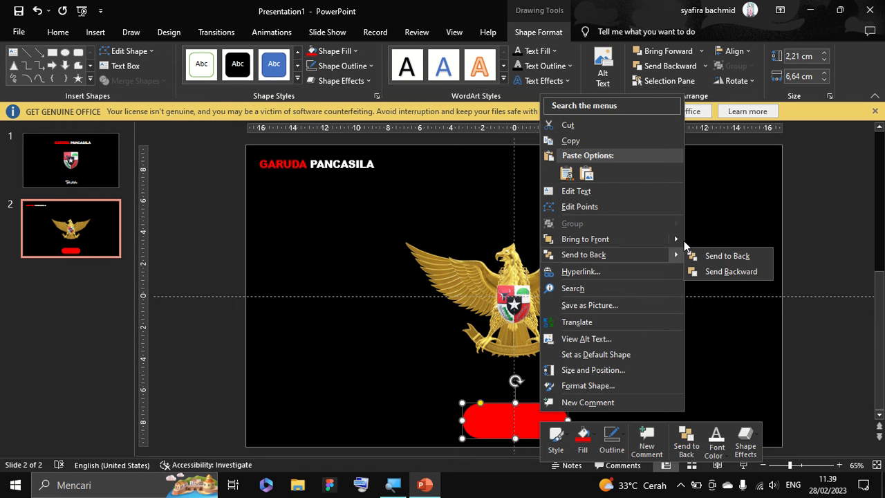
pyautogui.click(706, 272)
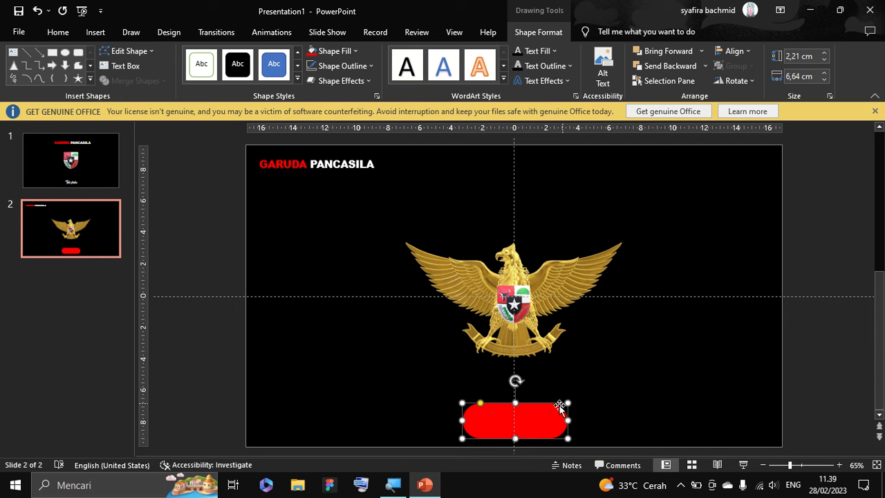
pyautogui.moveTo(555, 406); pyautogui.dragTo(490, 408)
# Try sending the "Tidak Diketahui" text box to the back, and undo that change.
pyautogui.click(523, 416)
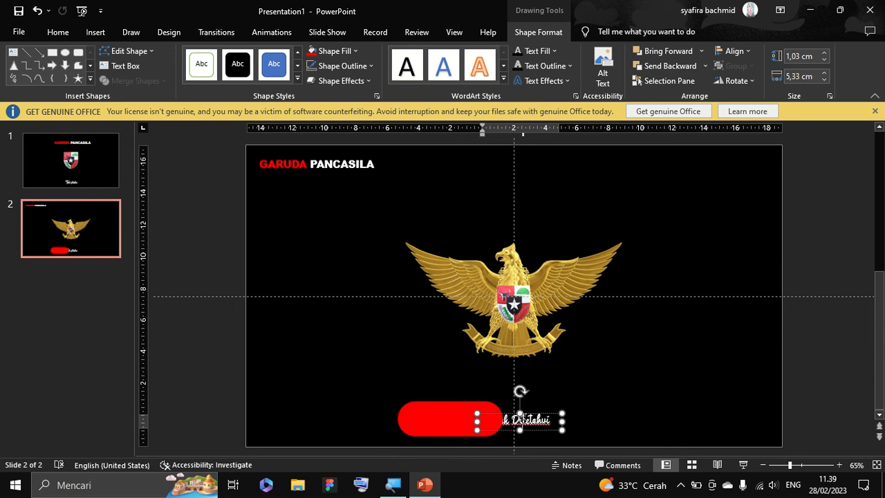
pyautogui.rightClick(536, 416)
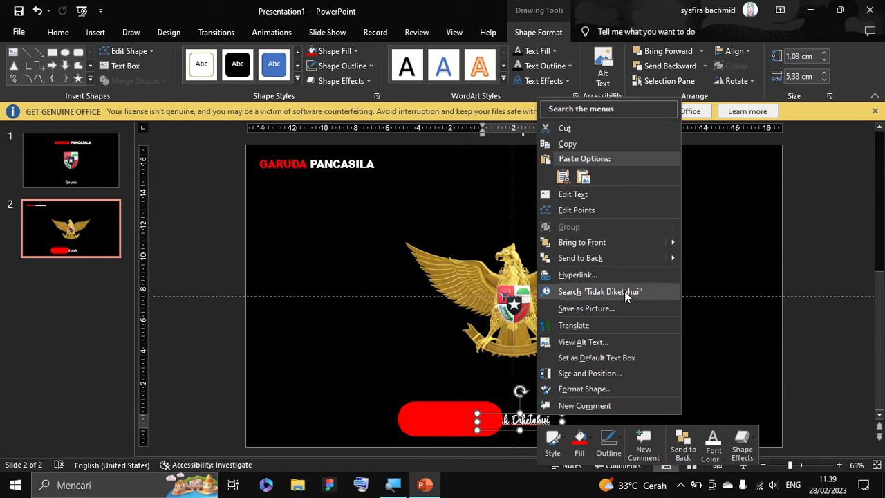
pyautogui.moveTo(674, 257)
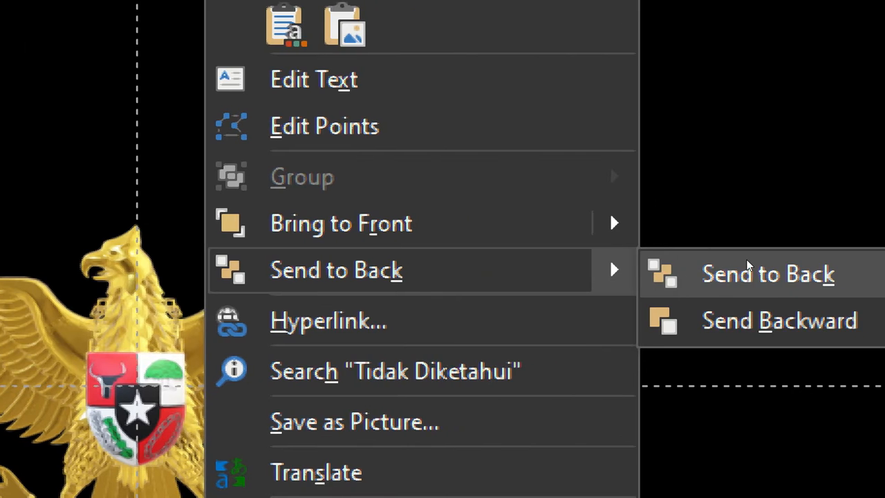
pyautogui.click(746, 271)
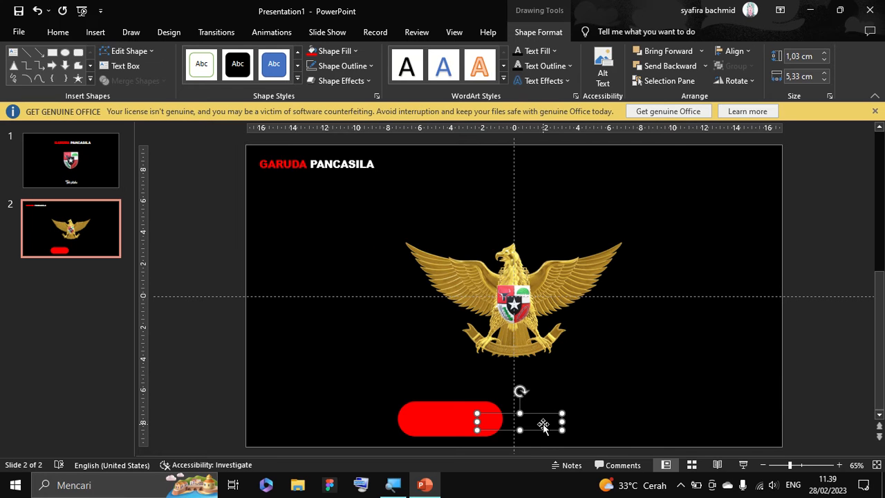
pyautogui.hotkey('ctrl', 'z')
# Bring the "Tidak Diketahui" text box to the front.
pyautogui.rightClick(544, 413)
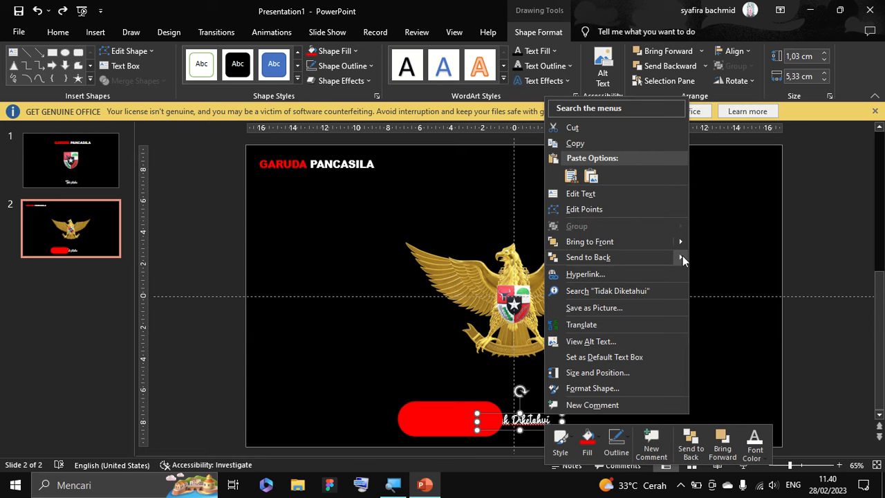
pyautogui.moveTo(683, 248)
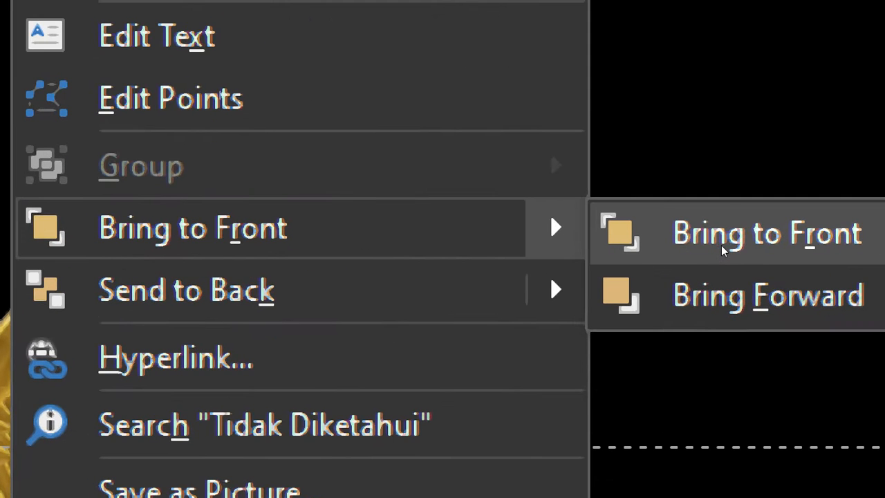
pyautogui.click(721, 251)
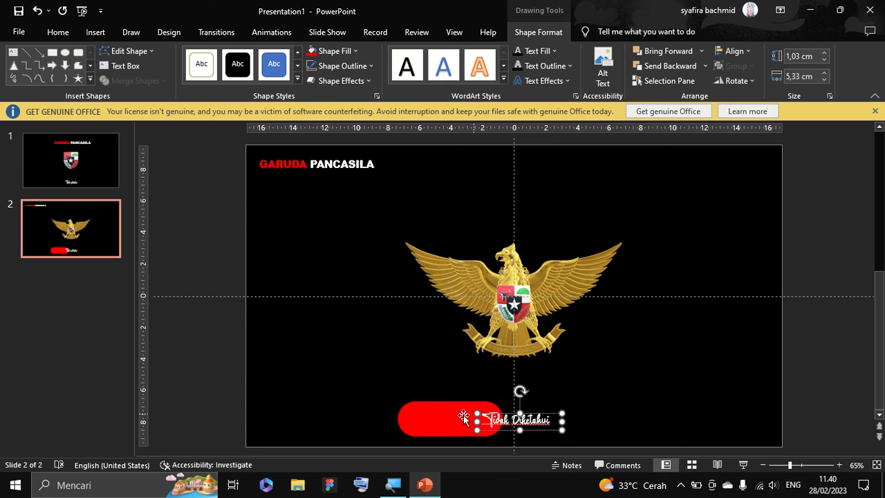
# Move the red rounded rectangle back behind the "Tidak Diketahui" subtitle and nudge it until it is centred around the text.
pyautogui.click(444, 417)
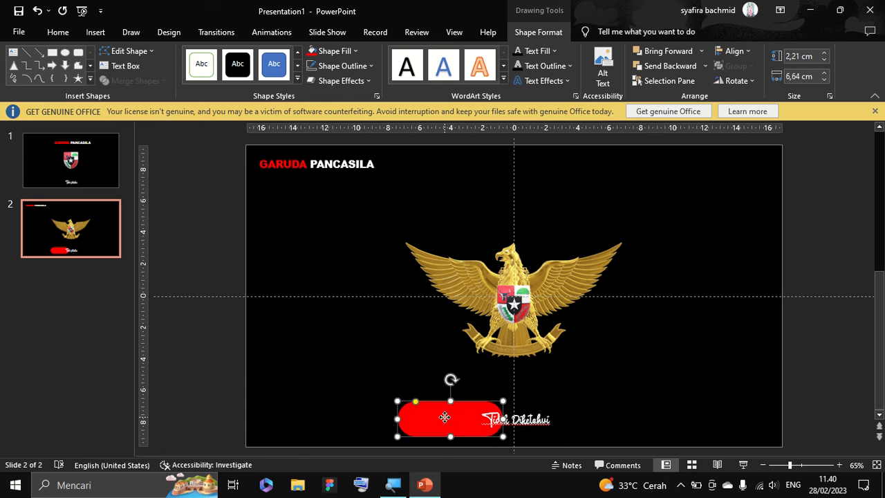
pyautogui.moveTo(444, 417); pyautogui.dragTo(515, 414)
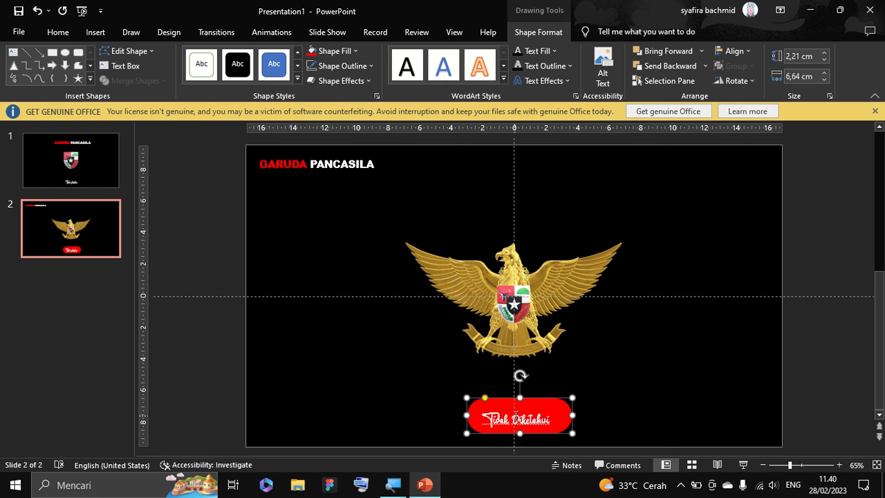
pyautogui.press('Left')
pyautogui.press('Left')
pyautogui.press('Down')
pyautogui.press('Down')
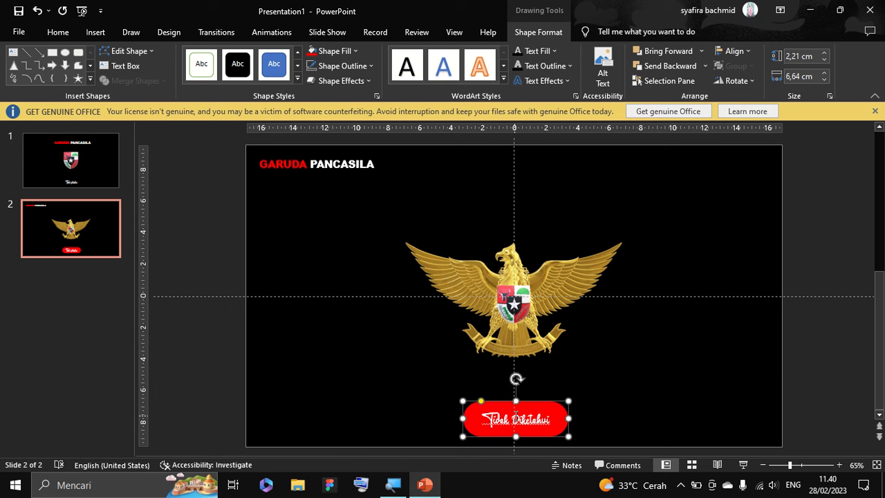
pyautogui.hotkey('ctrl', 'Left')
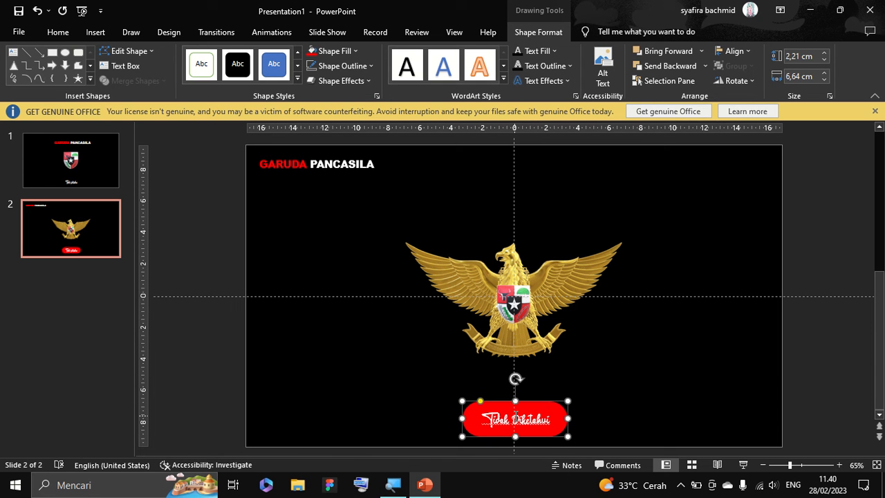
# Draw a circle about 5.12 cm in diameter to the upper right of the eagle, filled with red and without an outline.
pyautogui.click(96, 31)
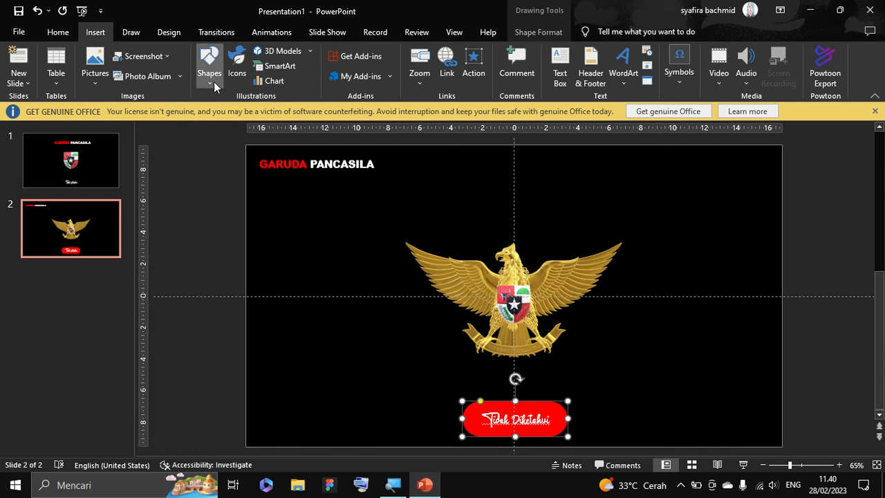
pyautogui.click(210, 70)
pyautogui.click(255, 110)
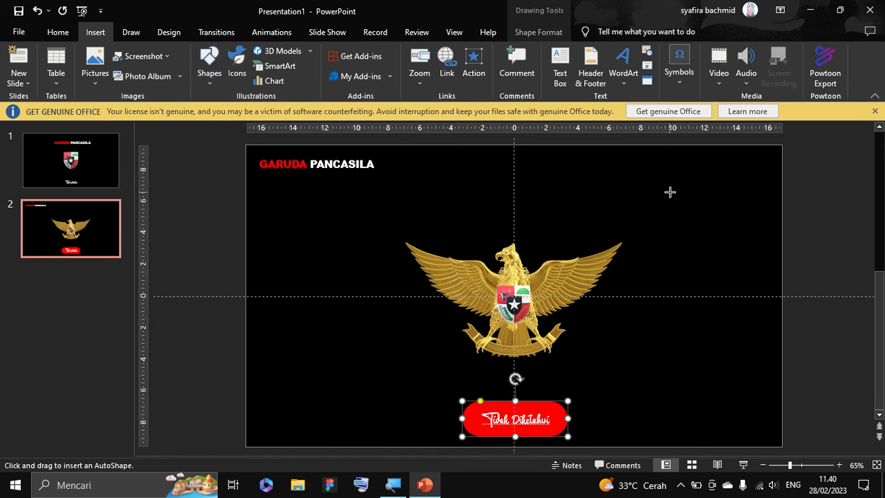
pyautogui.moveTo(669, 192); pyautogui.dragTo(751, 273)
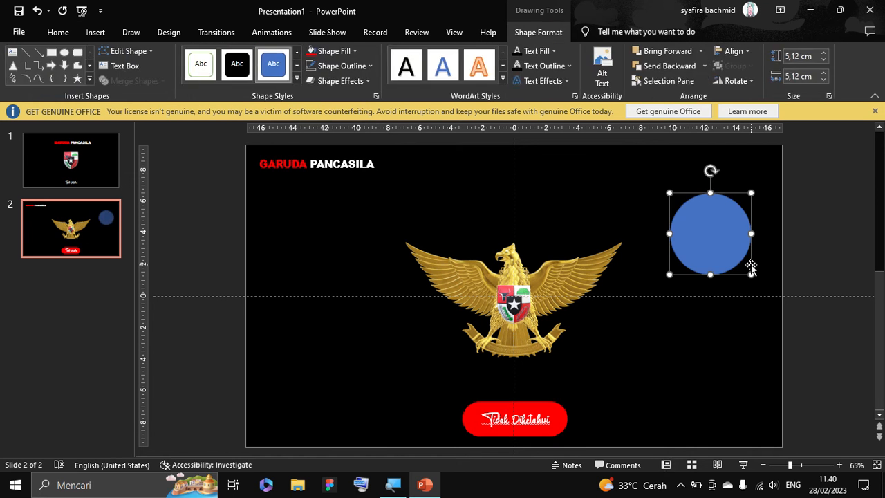
pyautogui.click(311, 50)
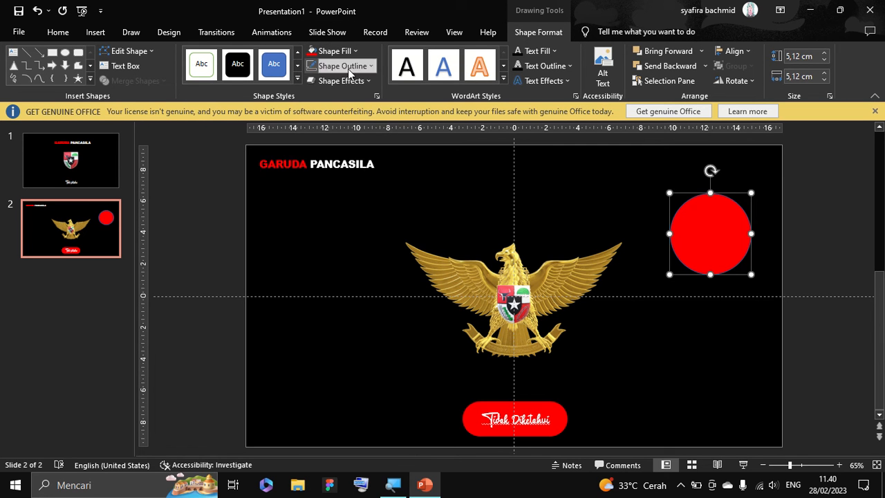
pyautogui.click(343, 66)
pyautogui.click(337, 180)
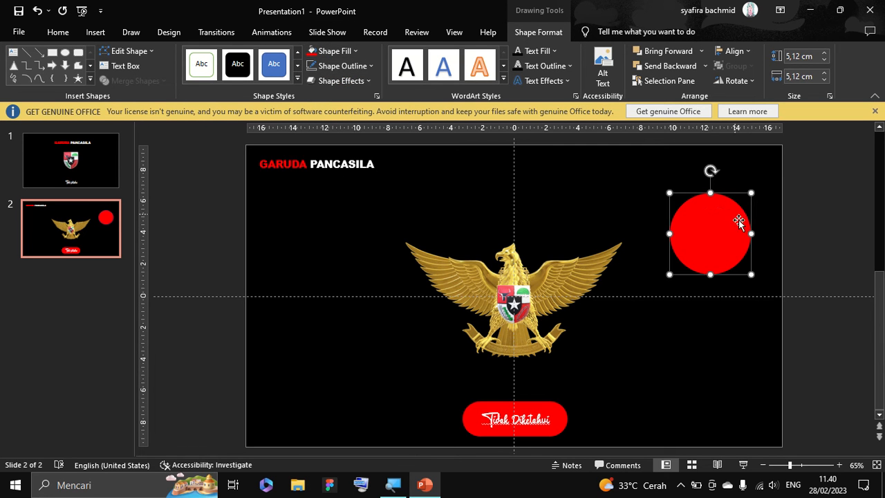
# Move the red circle over the slide's upper-right corner and overlap its lower part with an orange-filled copy.
pyautogui.click(737, 257)
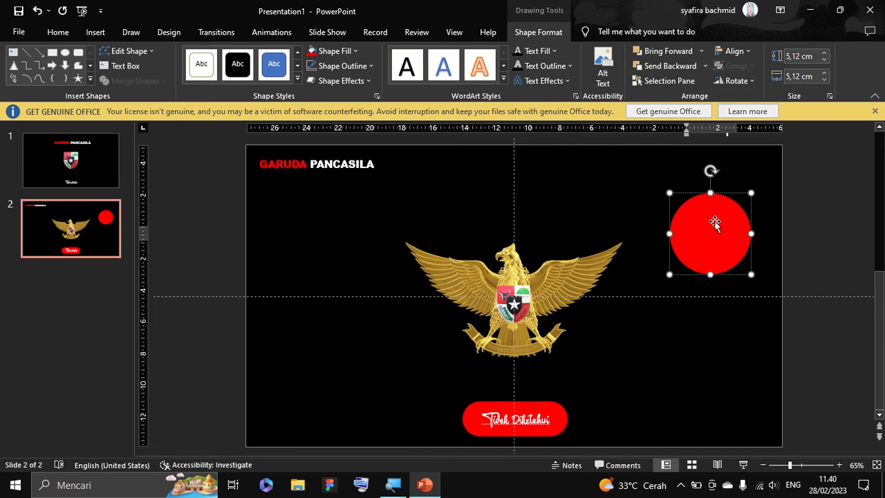
pyautogui.moveTo(715, 223); pyautogui.dragTo(779, 193)
pyautogui.hotkey('ctrl', 'v')
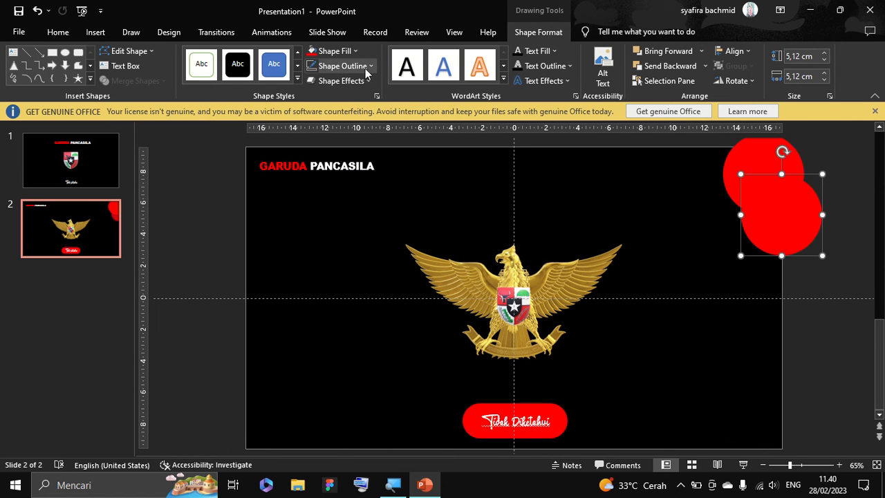
pyautogui.click(352, 53)
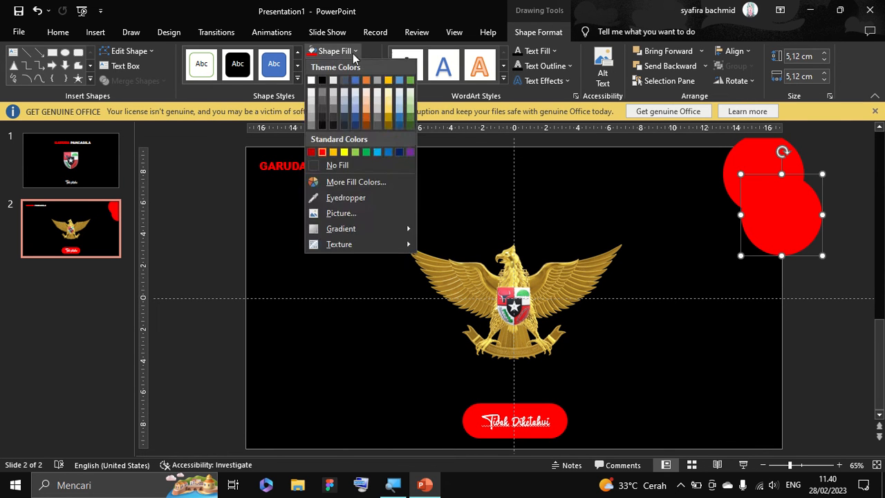
pyautogui.click(334, 152)
pyautogui.click(855, 261)
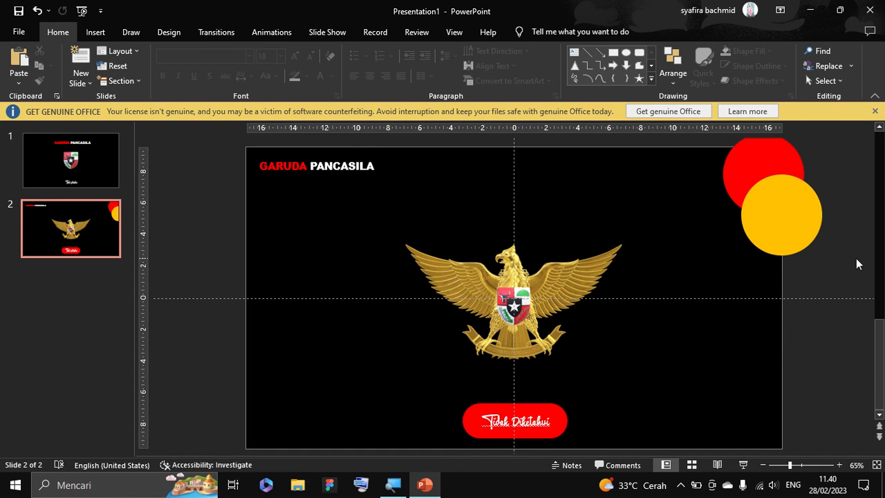
# Draw a thin vertical rectangle about 12.53 cm high and 0.37 cm wide along the slide's left edge.
pyautogui.click(95, 33)
pyautogui.click(210, 86)
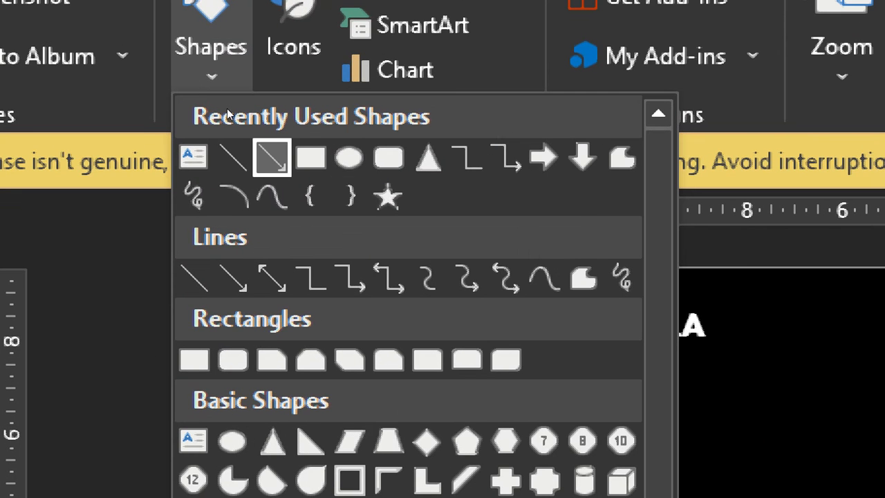
pyautogui.click(302, 152)
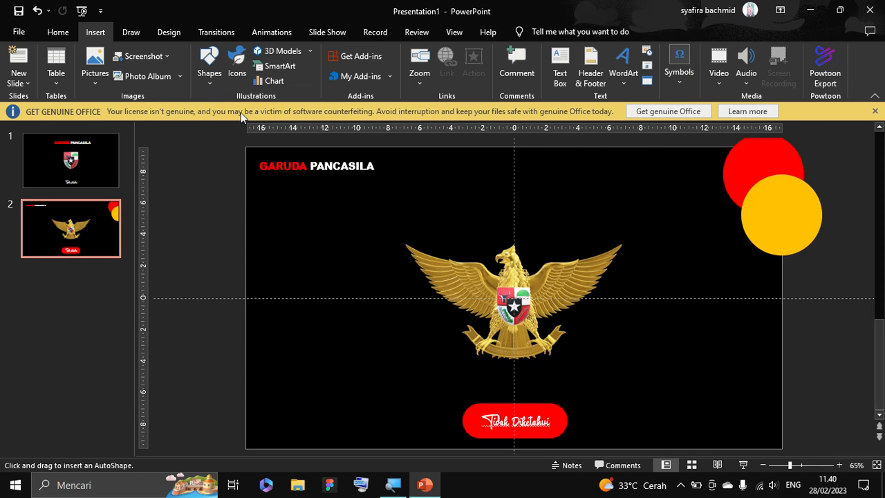
pyautogui.moveTo(254, 204); pyautogui.dragTo(259, 400)
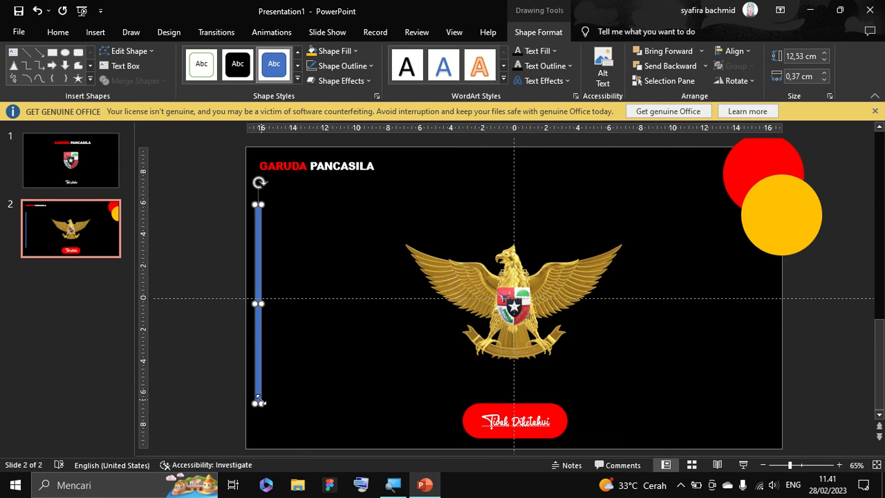
# Fill the thin vertical bar with orange and remove its outline.
pyautogui.click(346, 54)
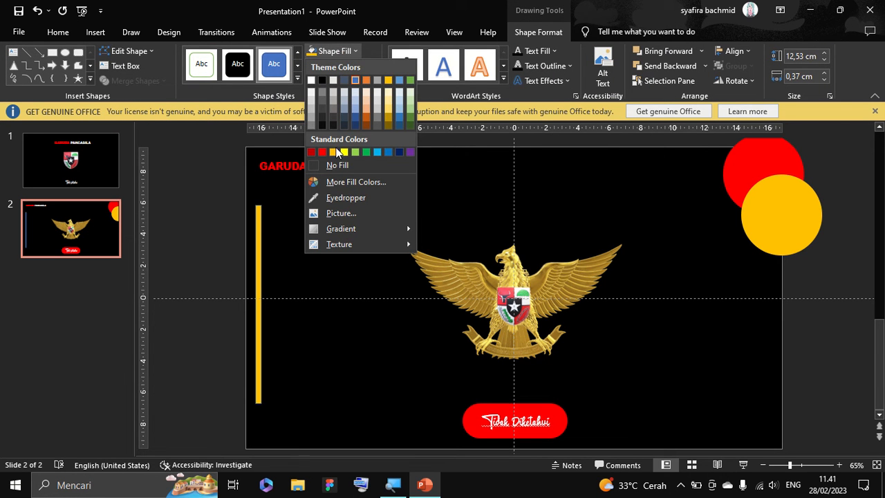
pyautogui.click(367, 53)
pyautogui.click(312, 52)
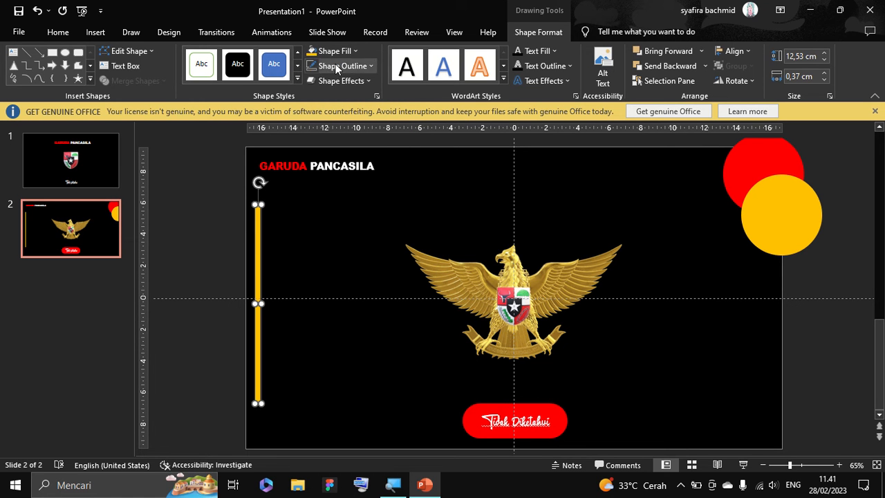
pyautogui.click(342, 66)
pyautogui.click(331, 181)
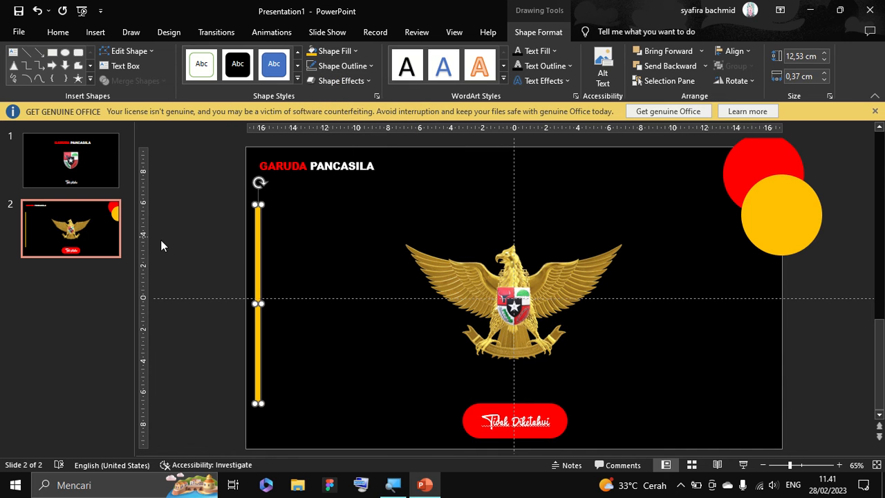
# Duplicate the bar just to its right, shorten the copy to about 9.34 cm, and centre it vertically against the first.
pyautogui.hotkey('ctrl', 'c')
pyautogui.hotkey('ctrl', 'v')
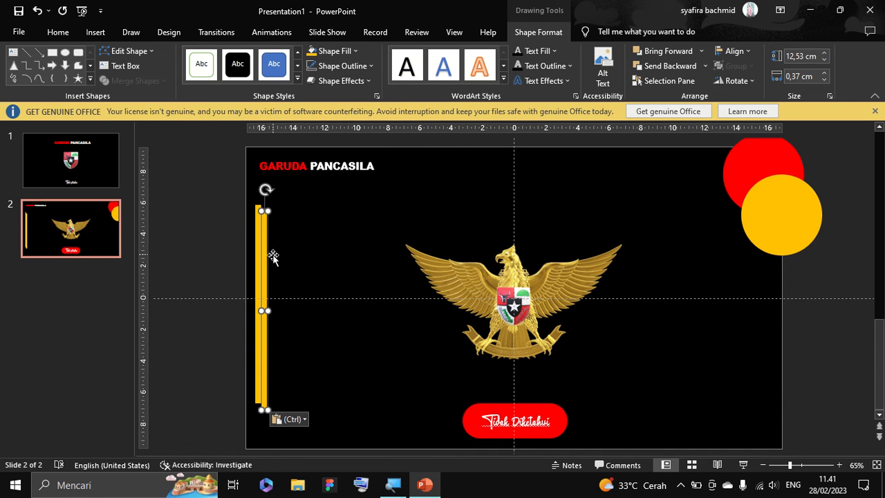
pyautogui.moveTo(267, 260); pyautogui.dragTo(271, 254)
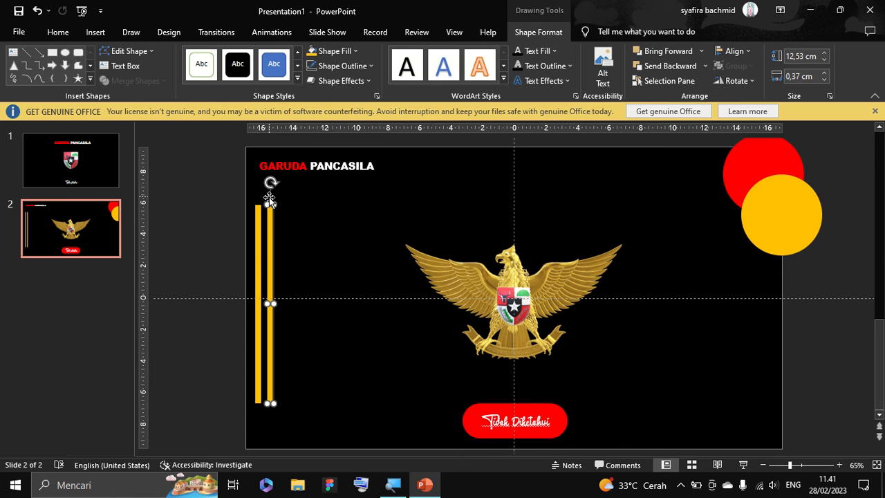
pyautogui.moveTo(273, 205); pyautogui.dragTo(272, 251)
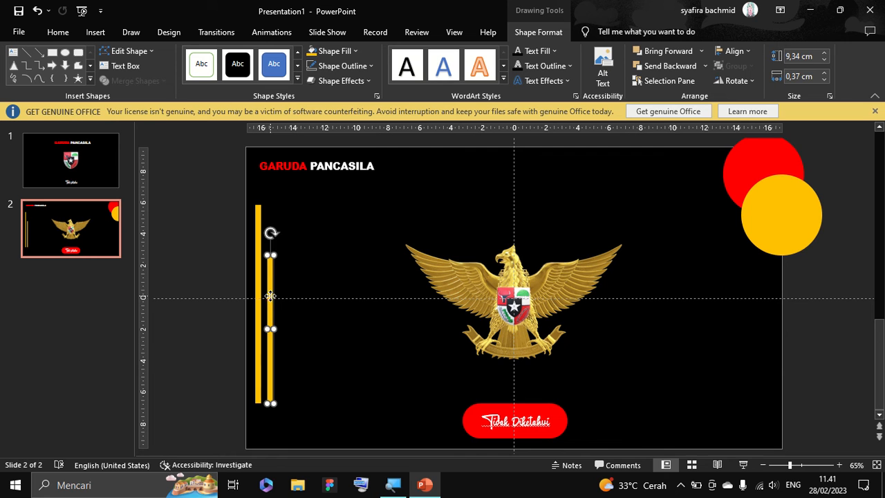
pyautogui.moveTo(271, 296); pyautogui.dragTo(270, 273)
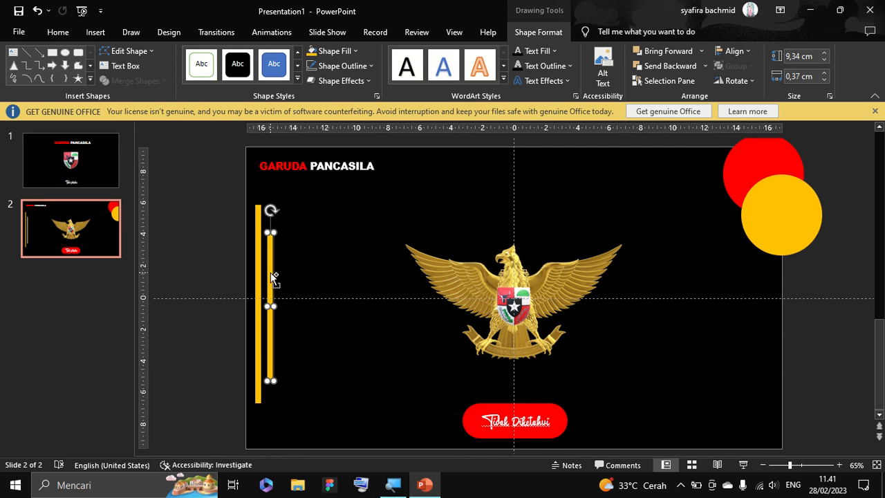
# Add a third bar to the right of the second, shortened to about 5.93 cm and vertically centred with the others.
pyautogui.hotkey('ctrl', 'v')
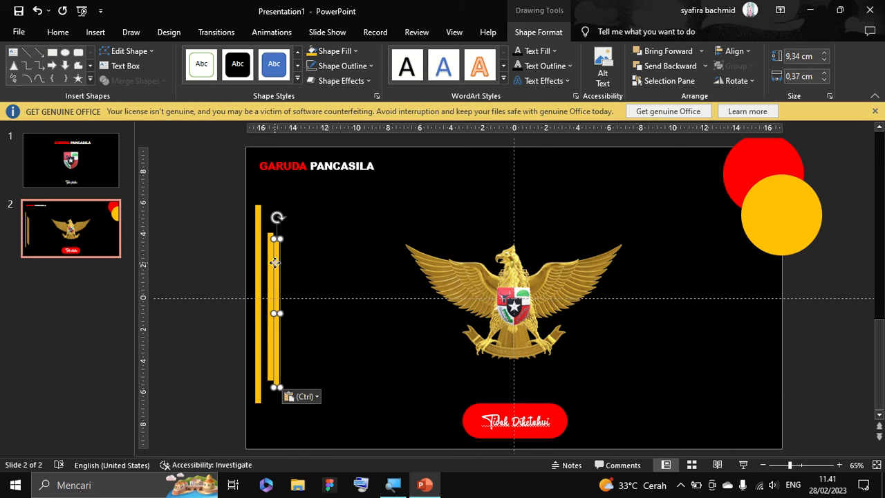
pyautogui.moveTo(275, 263); pyautogui.dragTo(284, 296)
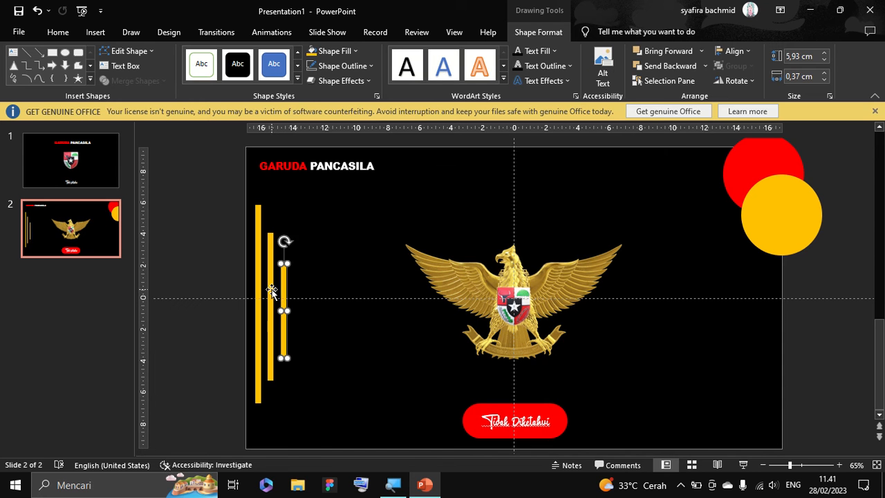
# Fill the middle bar with red and nudge the shortest bar slightly left to even out the spacing.
pyautogui.click(270, 293)
pyautogui.click(349, 52)
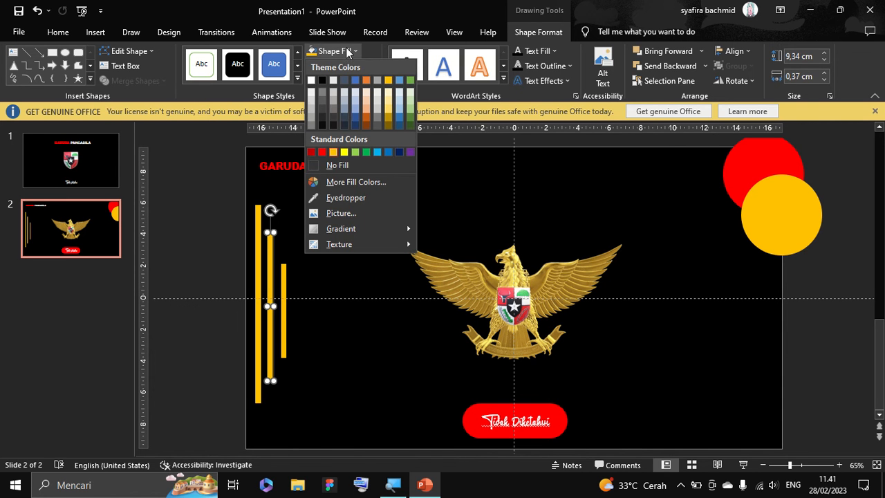
pyautogui.click(325, 153)
pyautogui.click(193, 194)
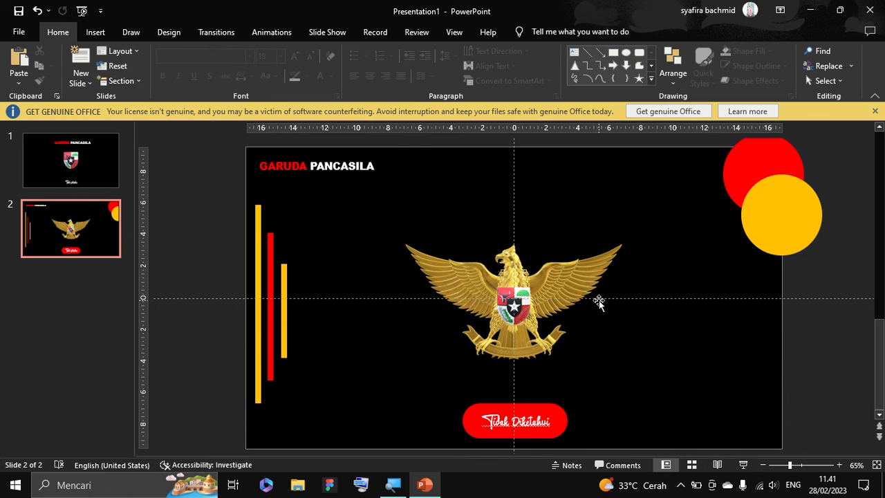
pyautogui.click(283, 312)
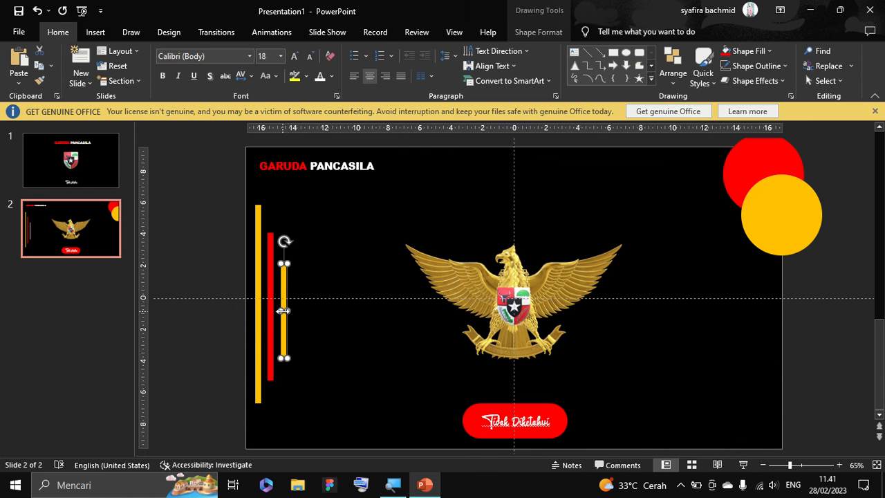
pyautogui.click(214, 241)
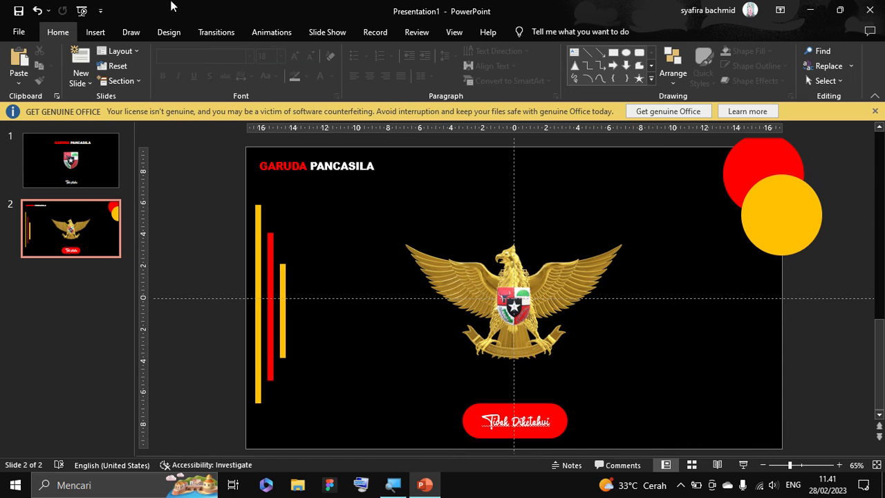
# Draw a straight vertical arrow line pointing up above the eagle's head and shorten it to about 1.68 cm.
pyautogui.click(94, 31)
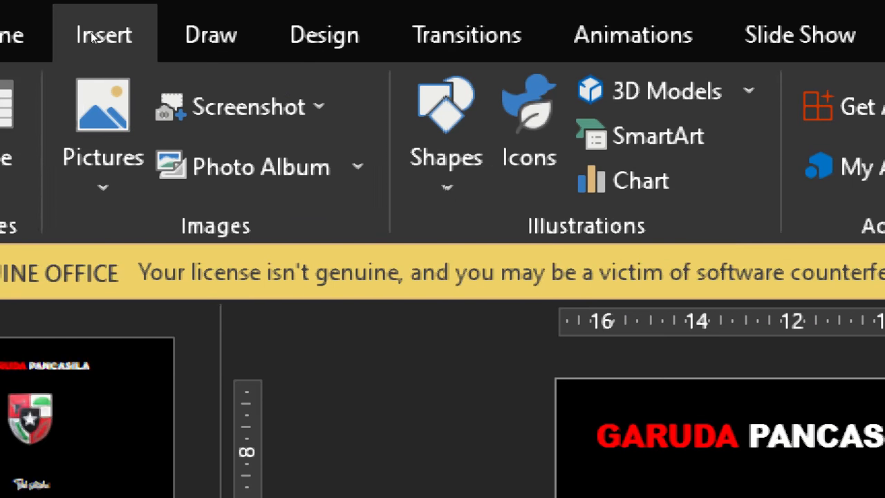
pyautogui.click(446, 138)
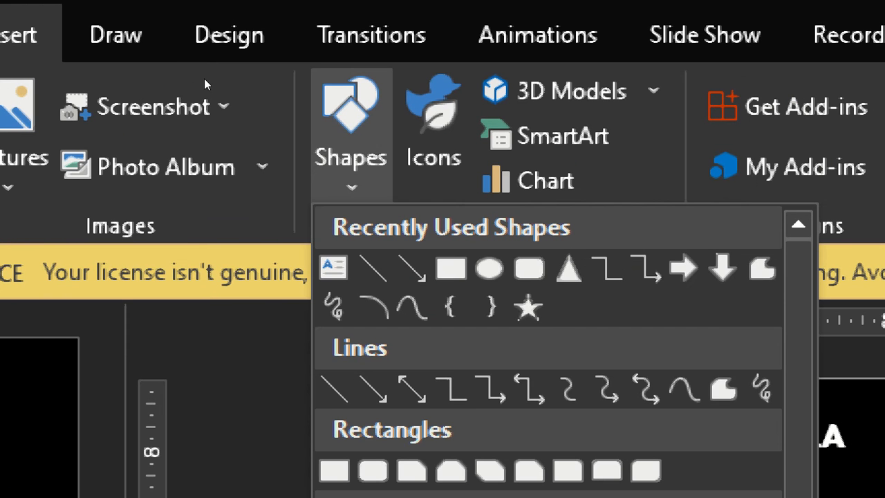
pyautogui.press('Escape')
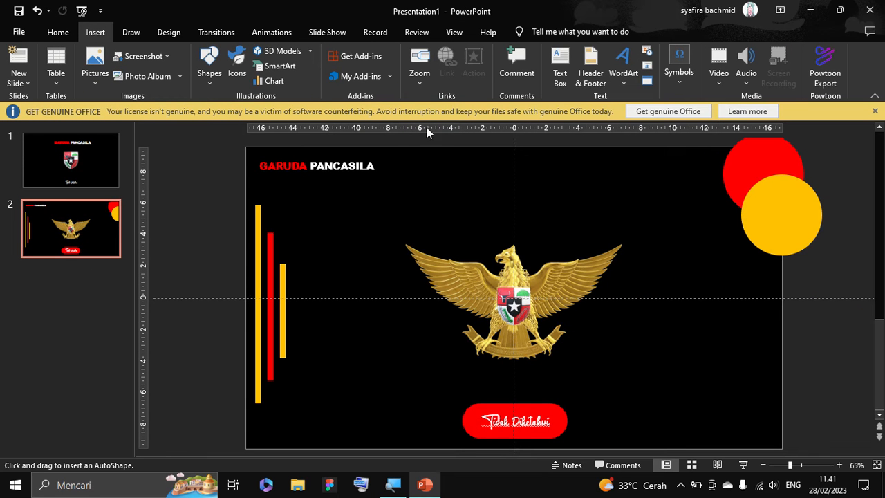
pyautogui.moveTo(389, 188); pyautogui.dragTo(425, 224)
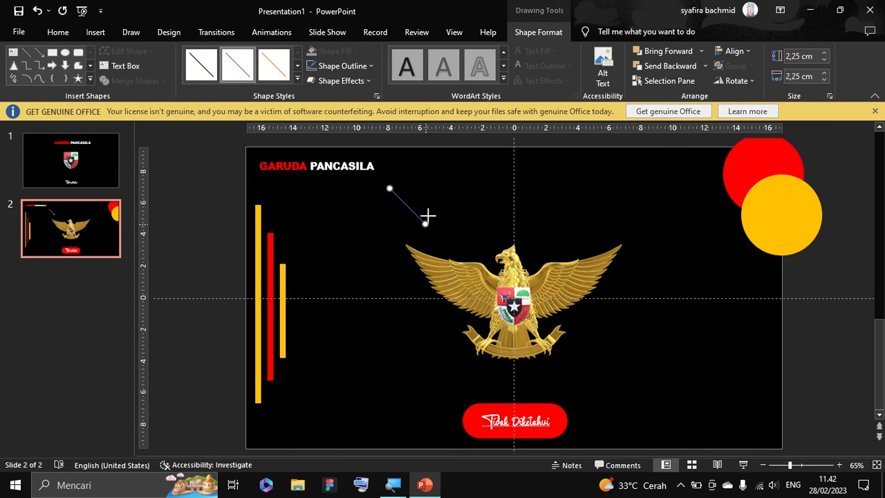
pyautogui.moveTo(427, 216); pyautogui.dragTo(507, 200)
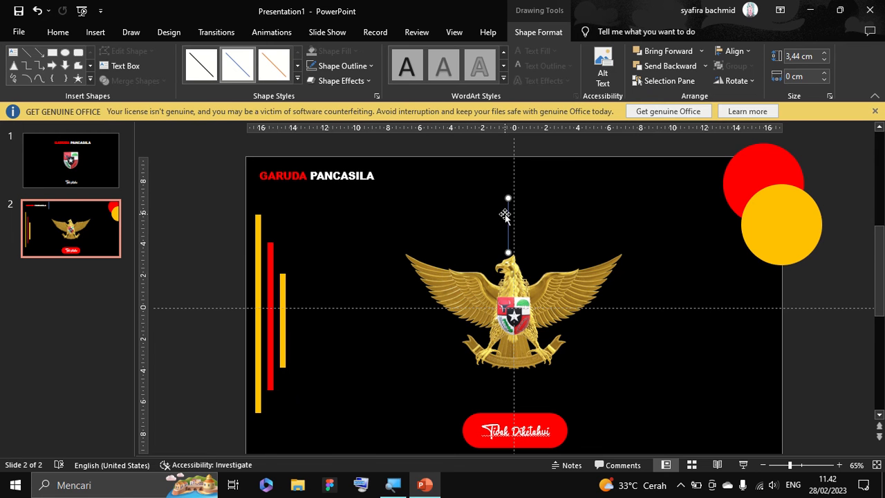
pyautogui.moveTo(508, 251); pyautogui.dragTo(508, 224)
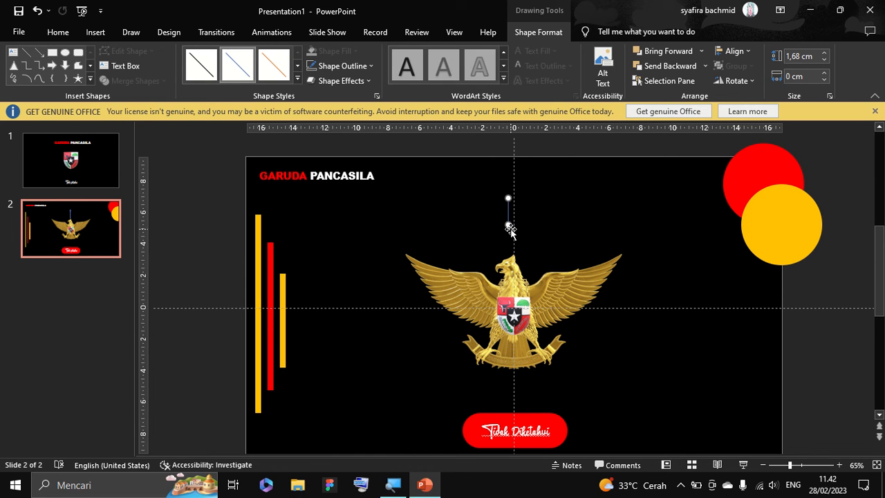
# Colour the arrow line above the eagle white and set its weight to 6 pt.
pyautogui.click(362, 66)
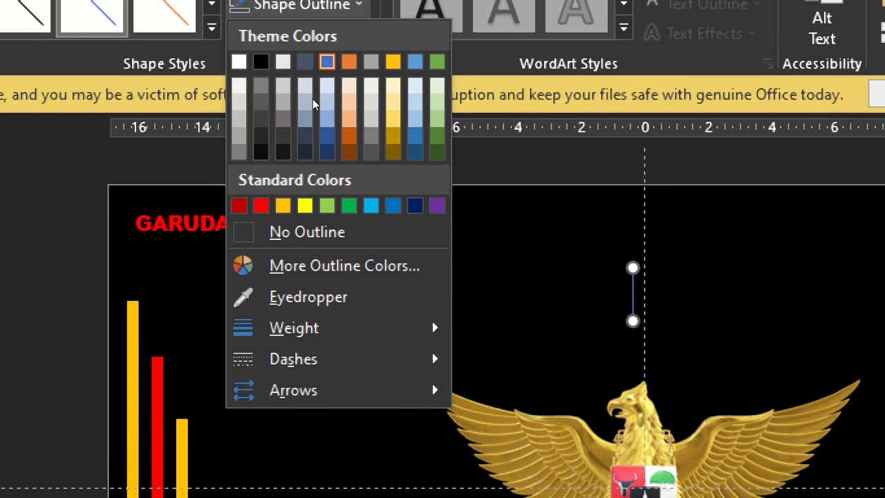
pyautogui.click(313, 43)
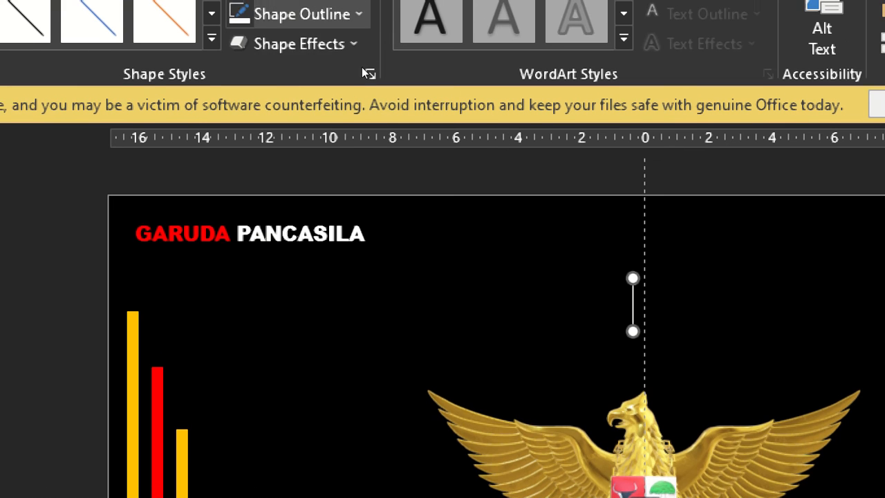
pyautogui.click(359, 4)
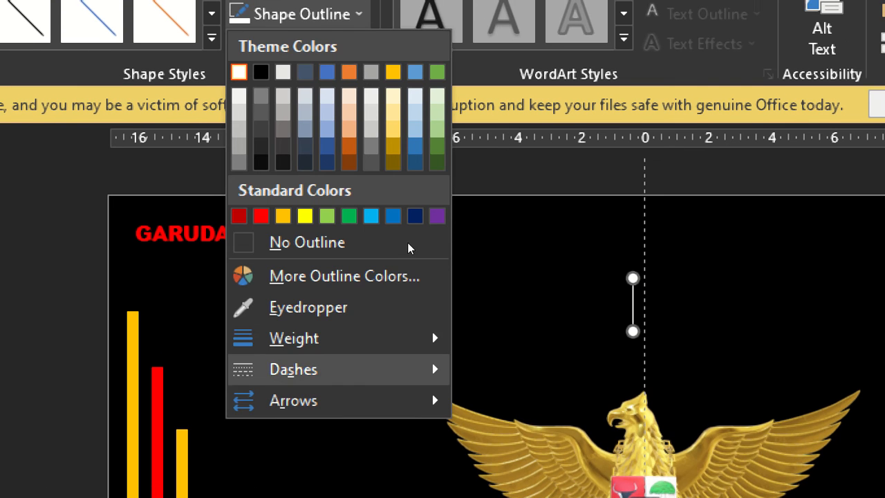
pyautogui.moveTo(414, 338)
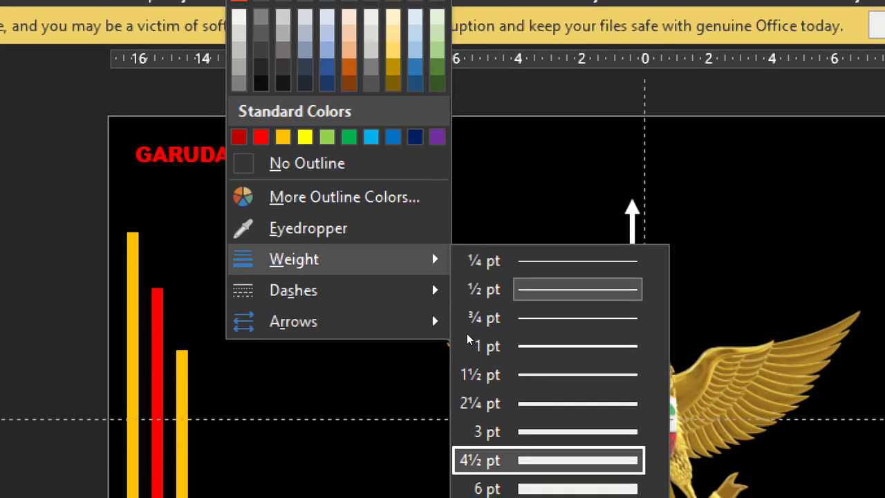
pyautogui.press('Down')
pyautogui.press('Return')
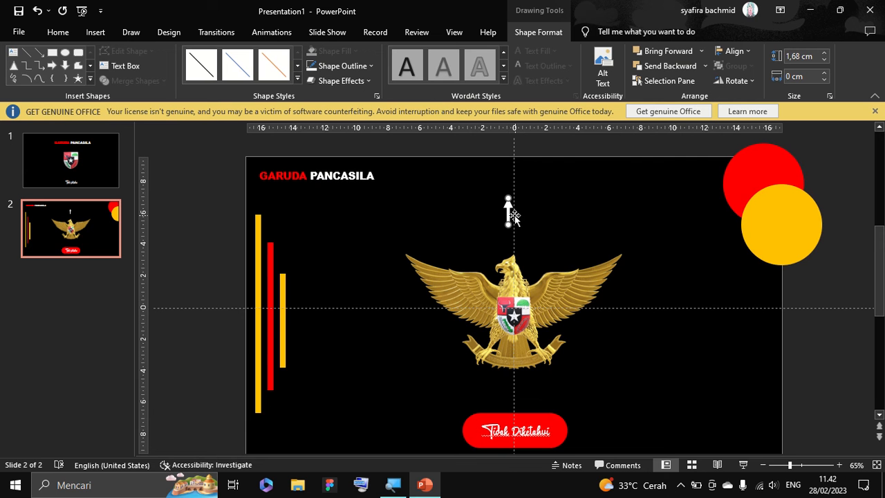
# Open the arrow's shape formatting options and increase its line width to 10 pt.
pyautogui.rightClick(508, 206)
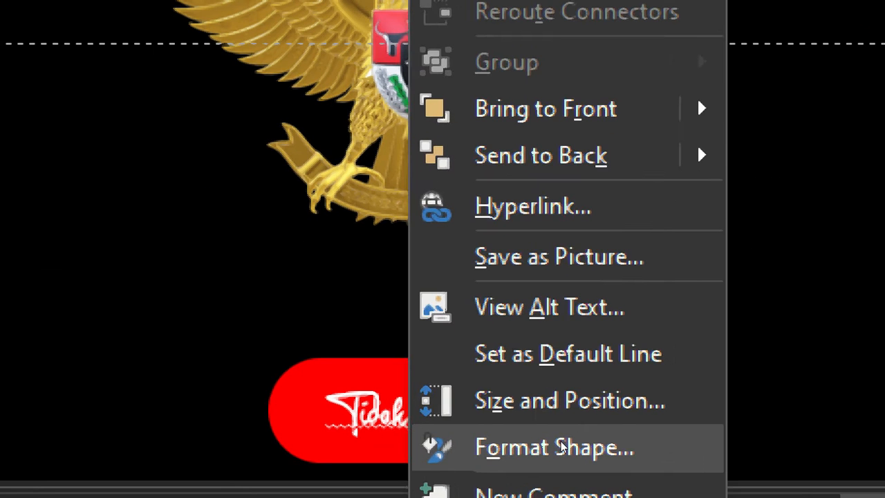
pyautogui.click(560, 443)
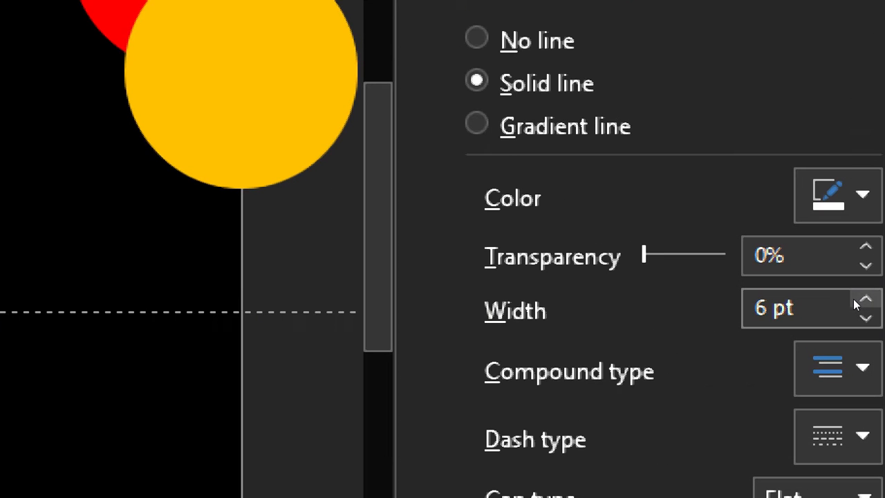
pyautogui.click(854, 299)
pyautogui.click(855, 299)
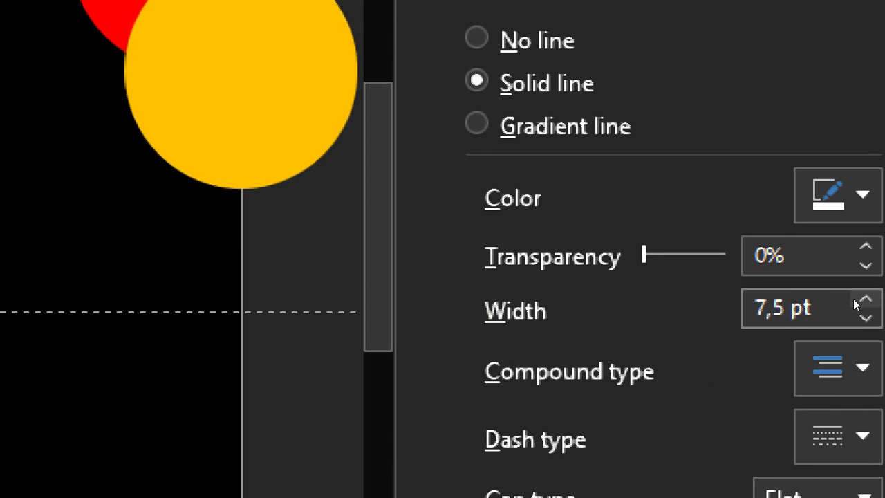
pyautogui.click(854, 300)
pyautogui.click(855, 300)
pyautogui.click(855, 299)
pyautogui.click(854, 299)
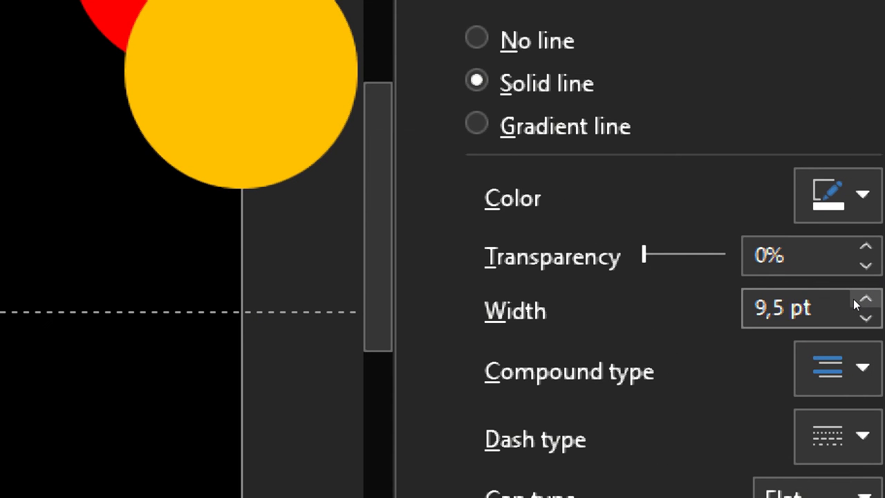
pyautogui.click(855, 299)
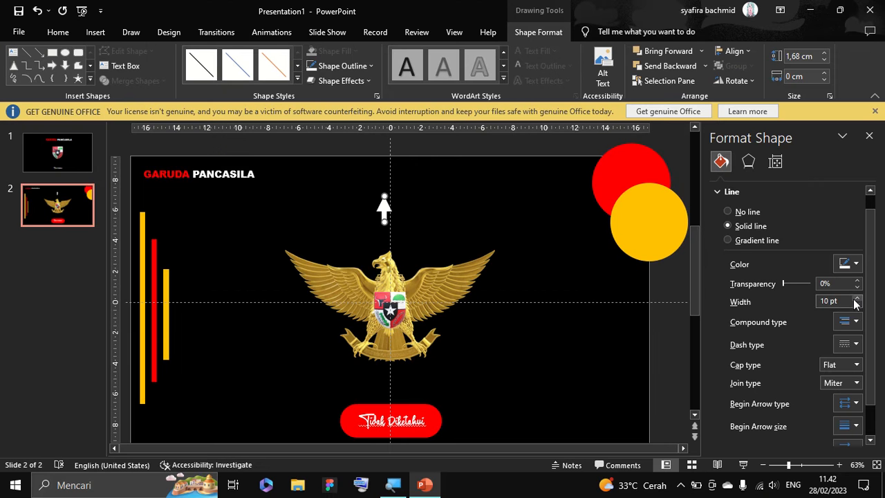